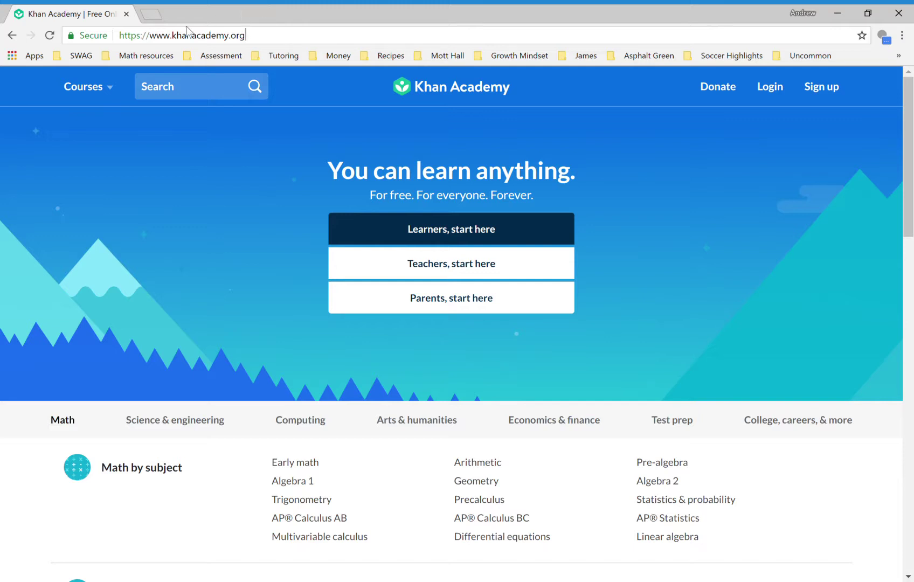
# - Highlight the khanacademy site name in the browser's address bar
pyautogui.click(176, 47)
pyautogui.hotkey('shift', 'Right')
pyautogui.hotkey('shift', 'Right')
pyautogui.hotkey('shift', 'Right')
pyautogui.hotkey('shift', 'Right')
pyautogui.hotkey('shift', 'Right')
pyautogui.hotkey('shift', 'Right')
pyautogui.hotkey('shift', 'Right')
pyautogui.hotkey('shift', 'Right')
pyautogui.hotkey('shift', 'Right')
pyautogui.hotkey('shift', 'Right')
pyautogui.hotkey('shift', 'Right')
pyautogui.press('End')
# - Log in to Khan Academy with the coach account's e-mail and password
pyautogui.click(770, 87)
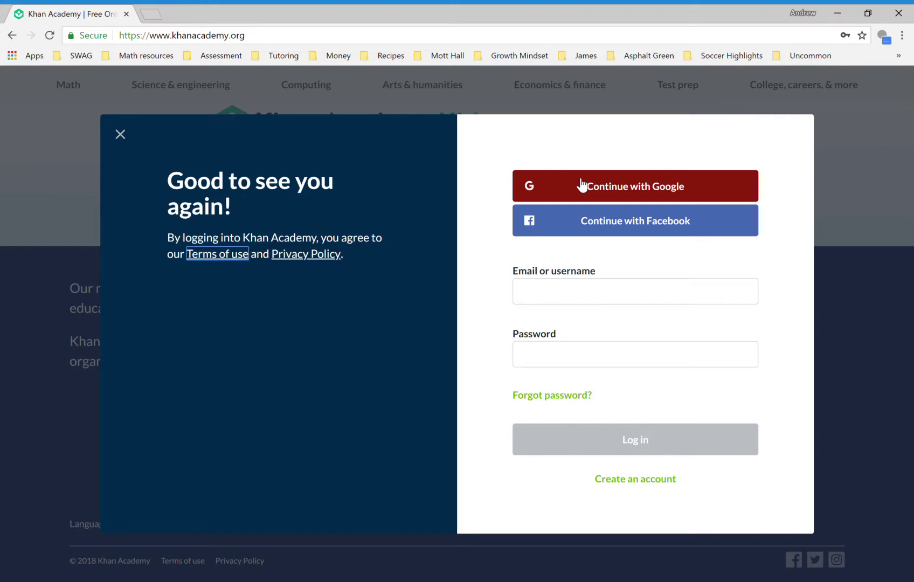
pyautogui.click(549, 300)
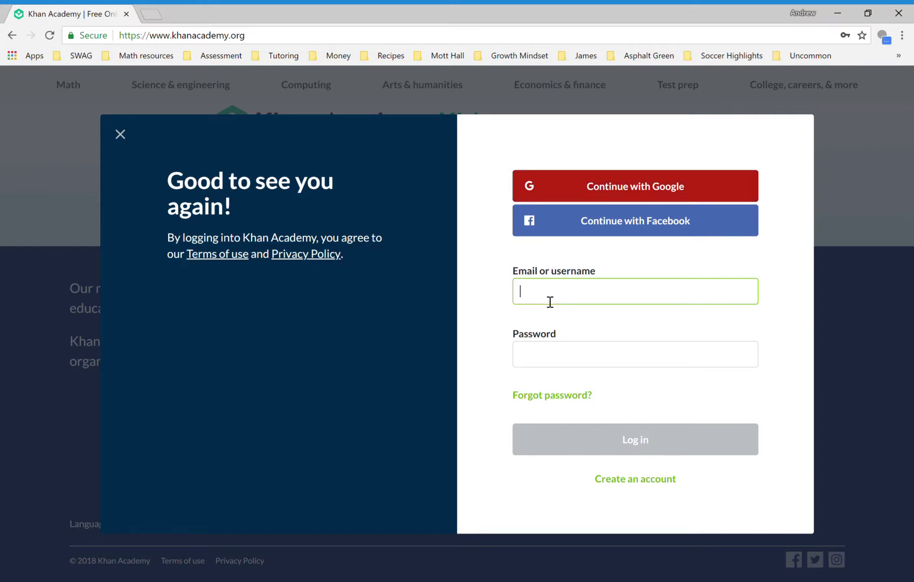
pyautogui.click(551, 363)
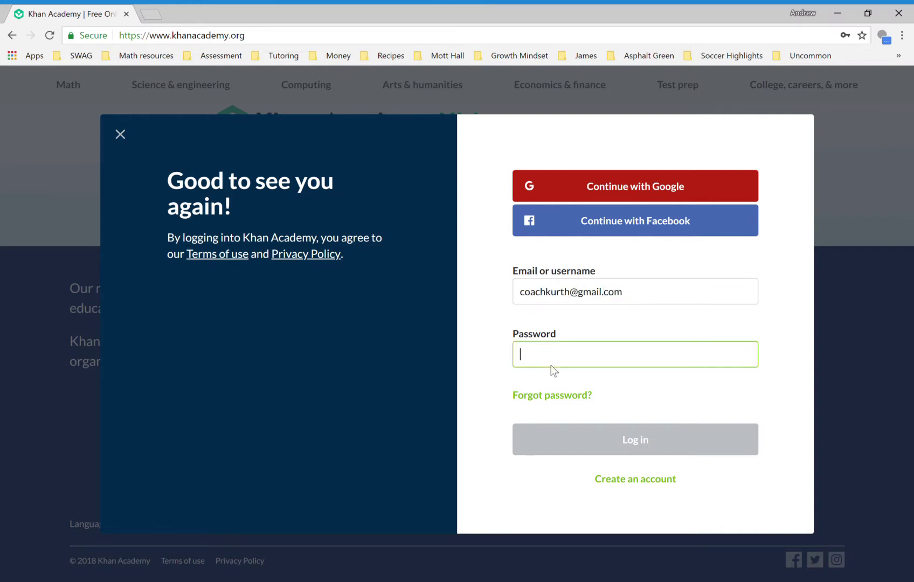
pyautogui.write('pass')
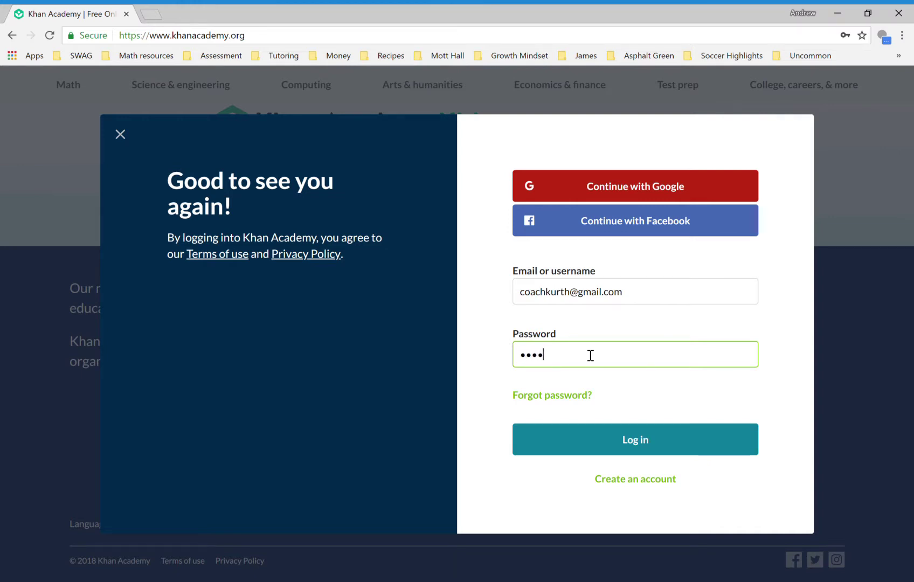
pyautogui.write('word')
pyautogui.click(576, 446)
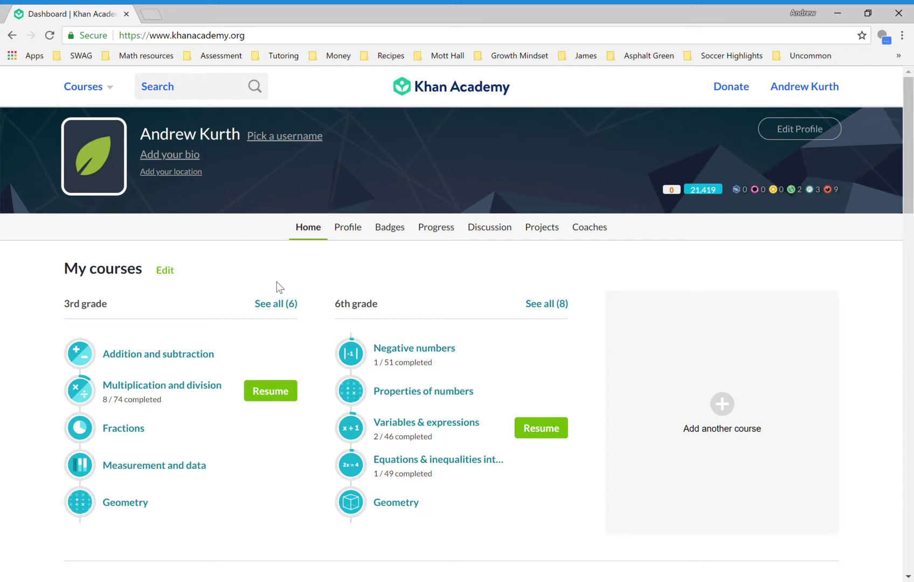
# - Search the site for 'SAT' and open the Official SAT® Practice dashboard
pyautogui.click(195, 94)
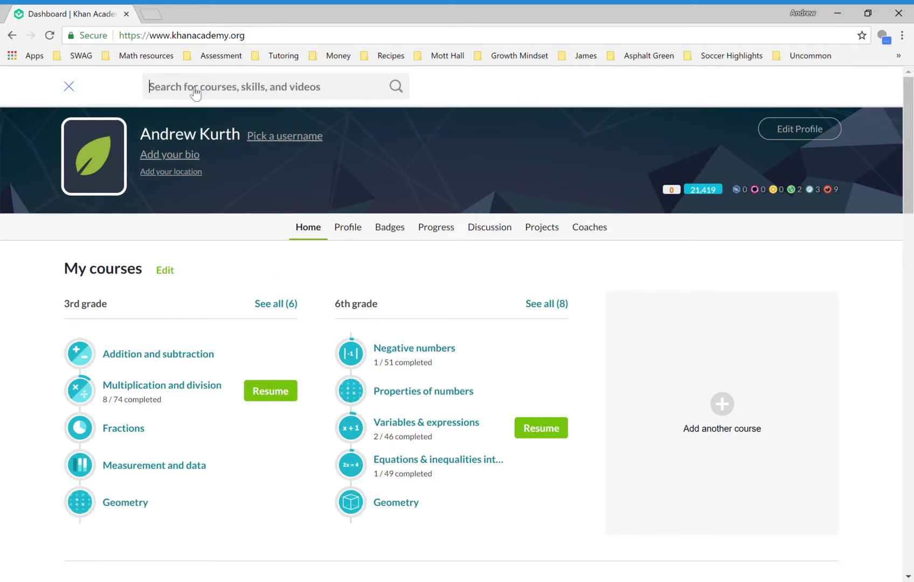
pyautogui.write('SAT')
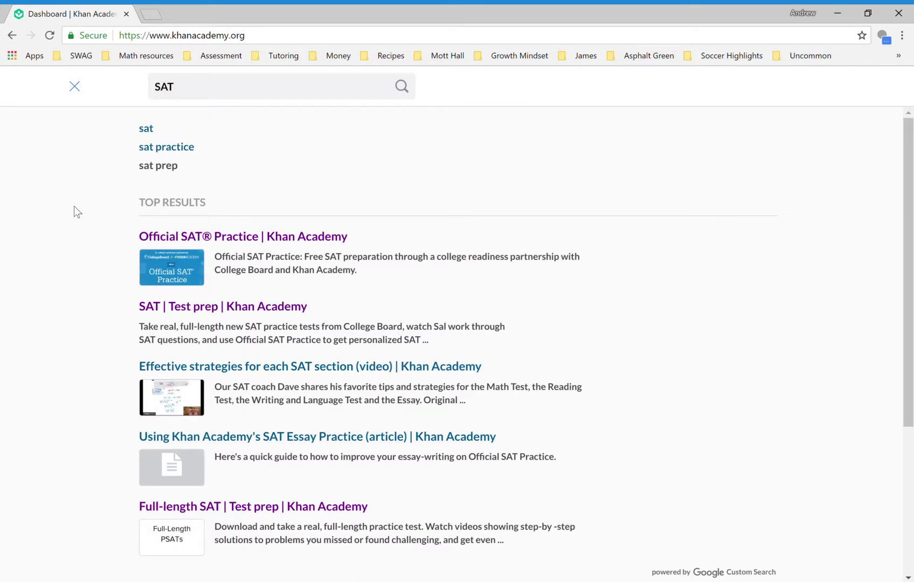
pyautogui.click(235, 237)
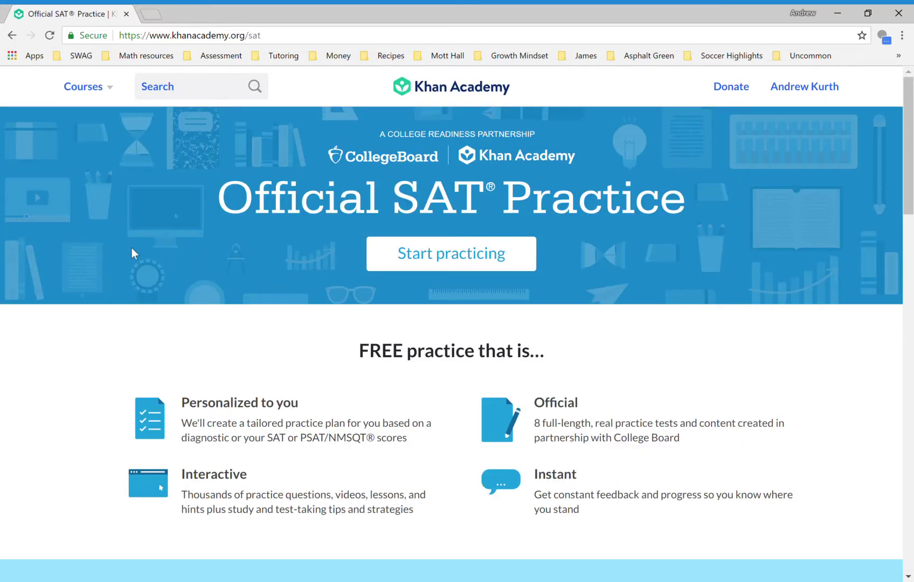
pyautogui.click(462, 258)
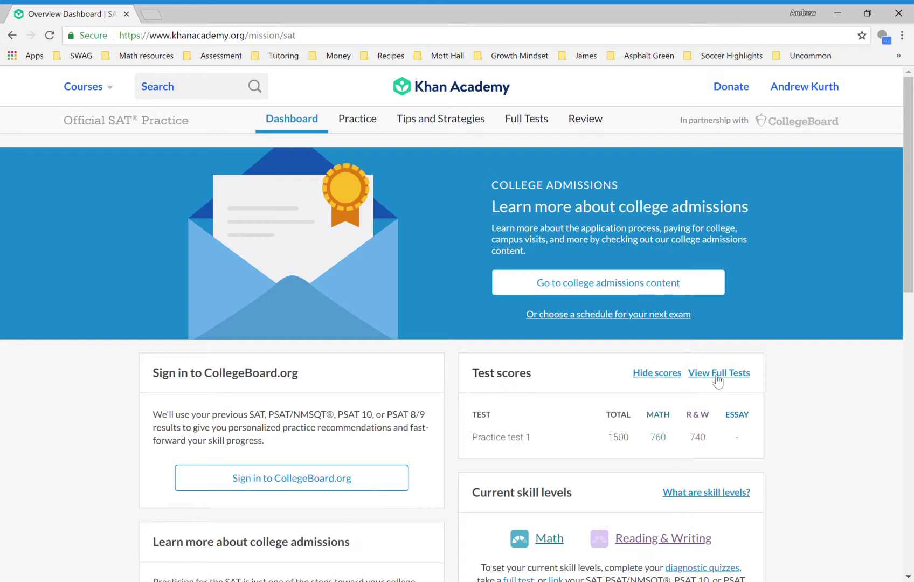
# - Open the Full Tests page and bring up Practice test 1's score report
pyautogui.click(523, 131)
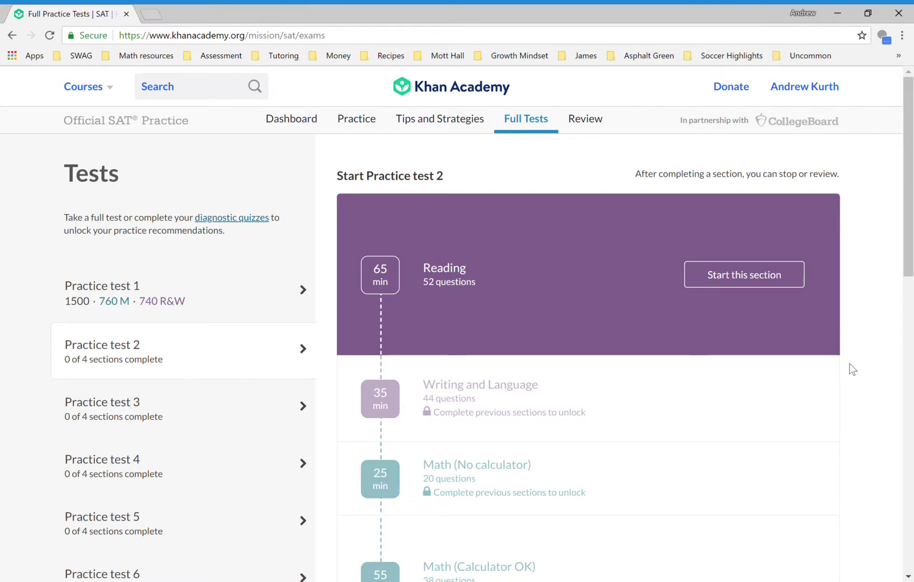
pyautogui.scroll(-1, 850, 364)
pyautogui.scroll(-1, 851, 369)
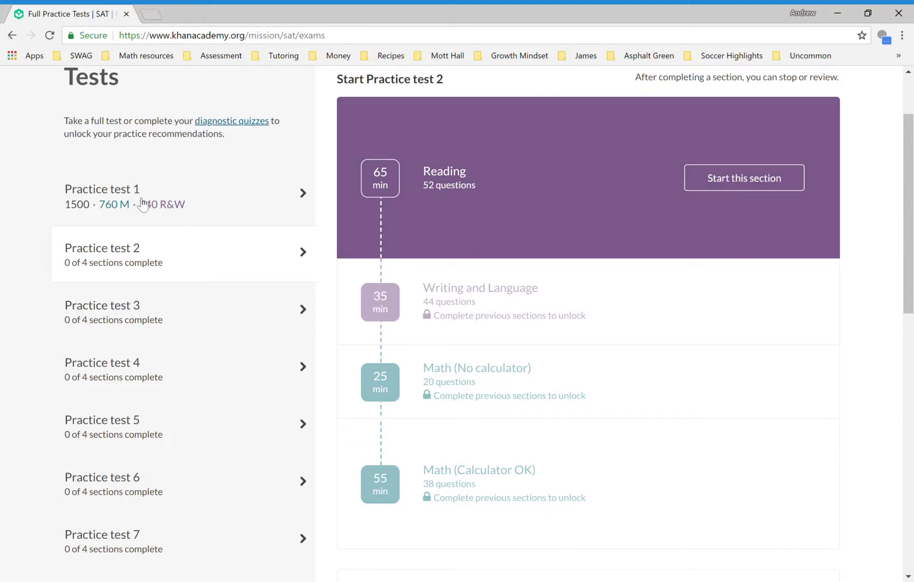
pyautogui.doubleClick(142, 205)
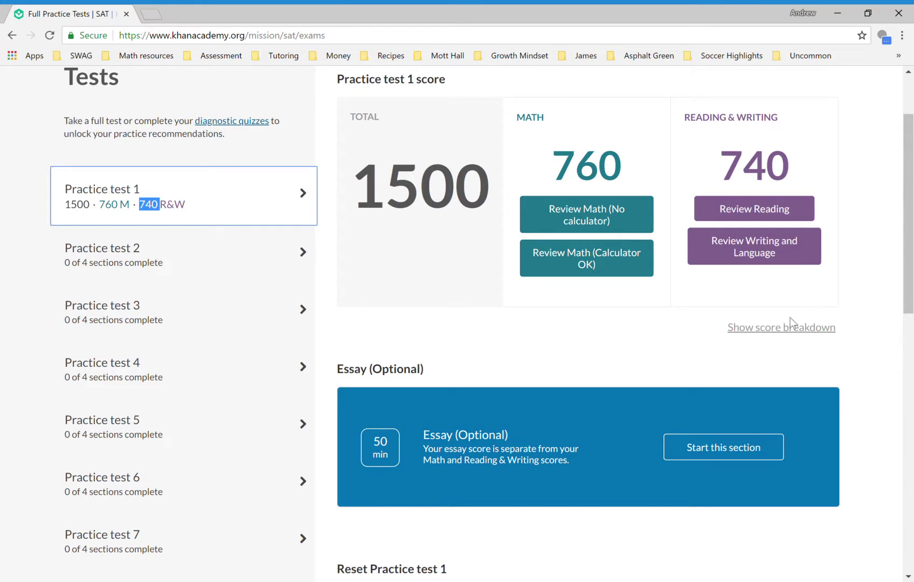
# - Expand Practice test 1's score breakdown, review the subscores, then begin a new site search
pyautogui.click(778, 328)
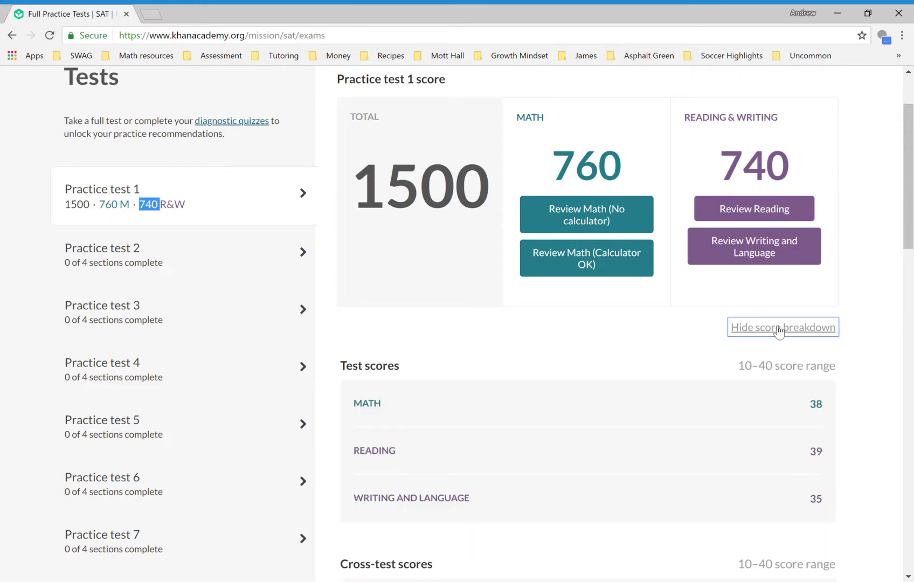
pyautogui.scroll(-2, 856, 434)
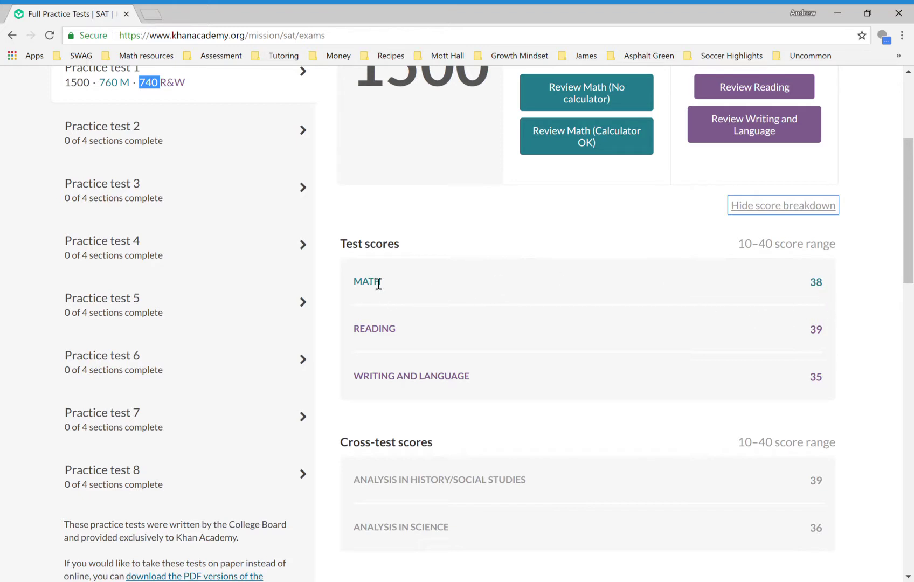
pyautogui.scroll(-1, 781, 375)
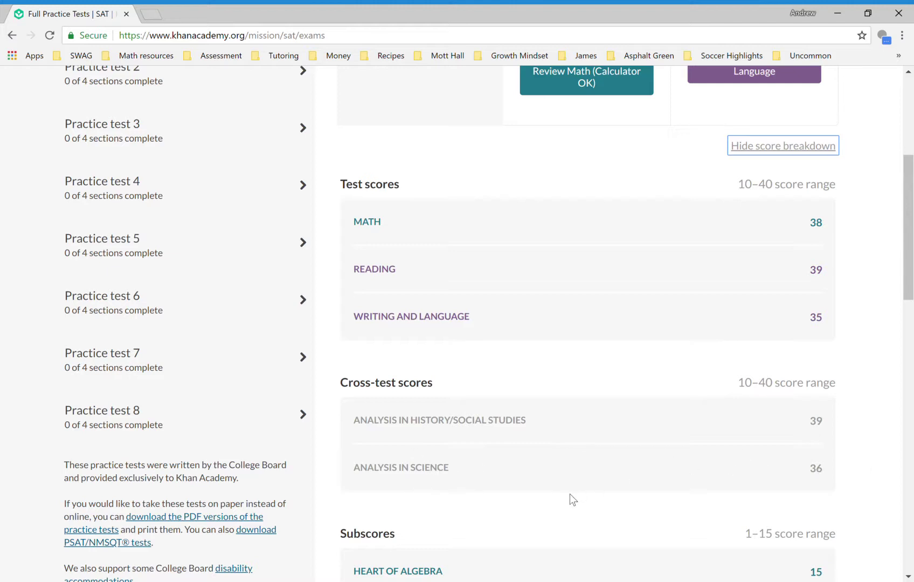
pyautogui.scroll(-5, 570, 493)
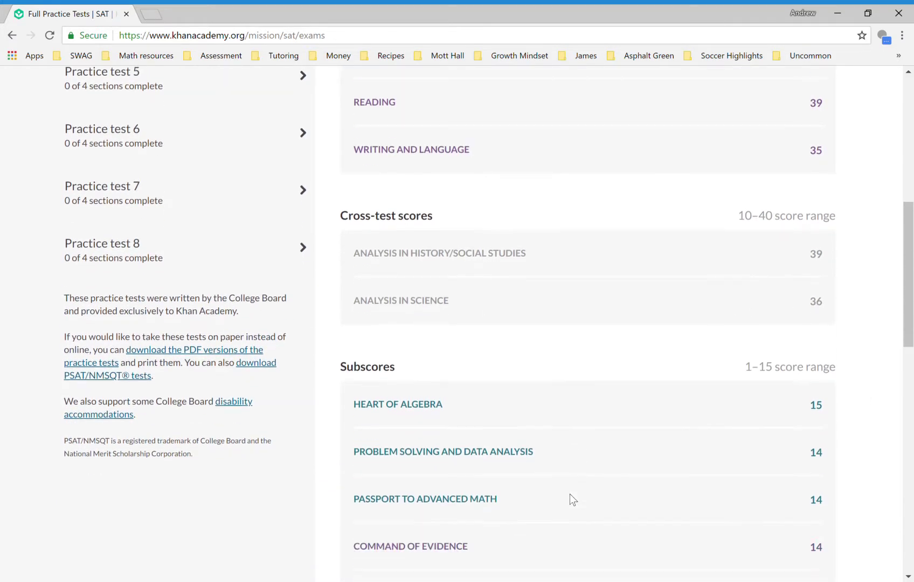
pyautogui.scroll(-2, 570, 493)
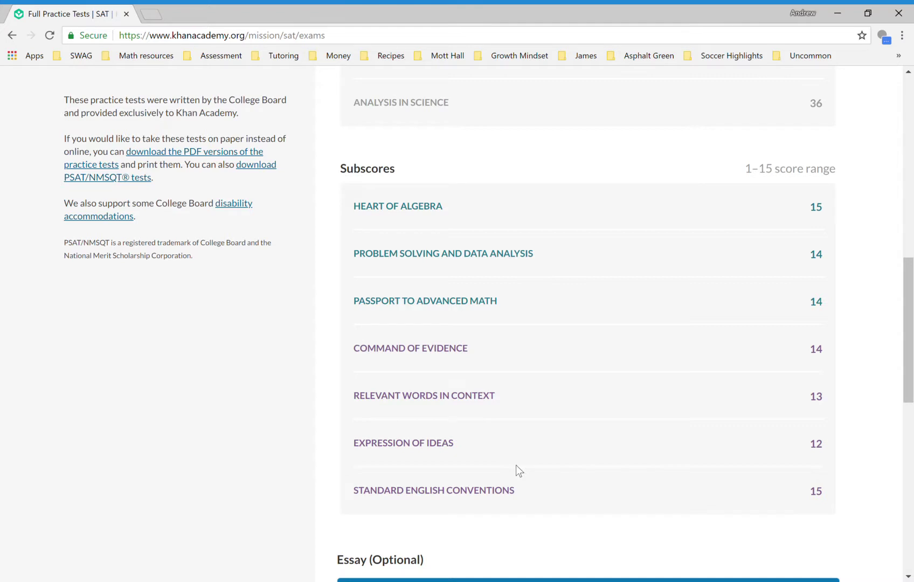
pyautogui.scroll(-3, 516, 465)
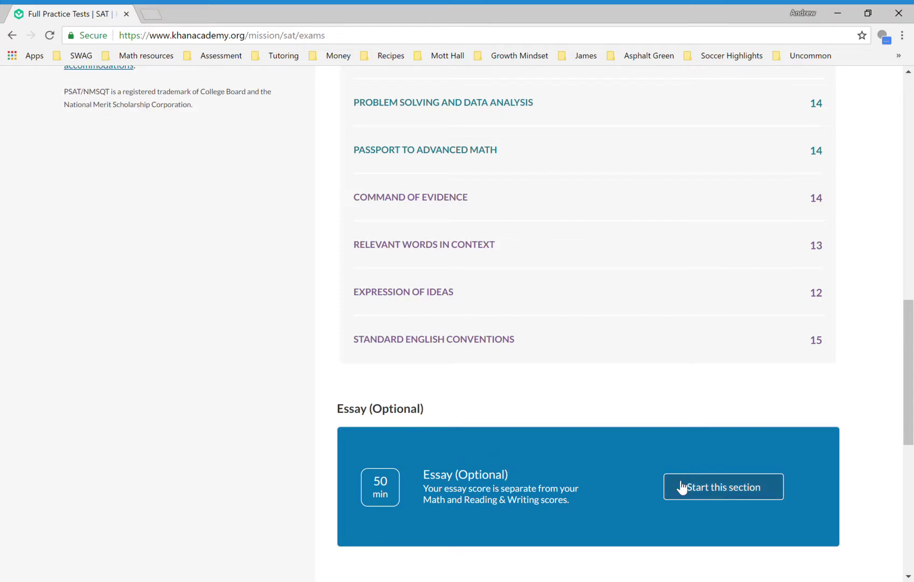
pyautogui.scroll(15, 236, 318)
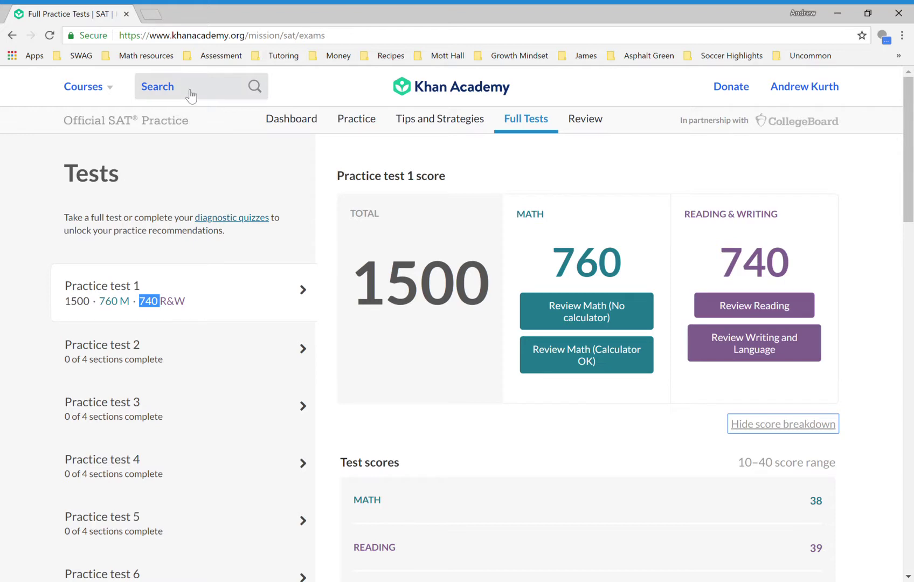
pyautogui.click(190, 93)
pyautogui.write('sat')
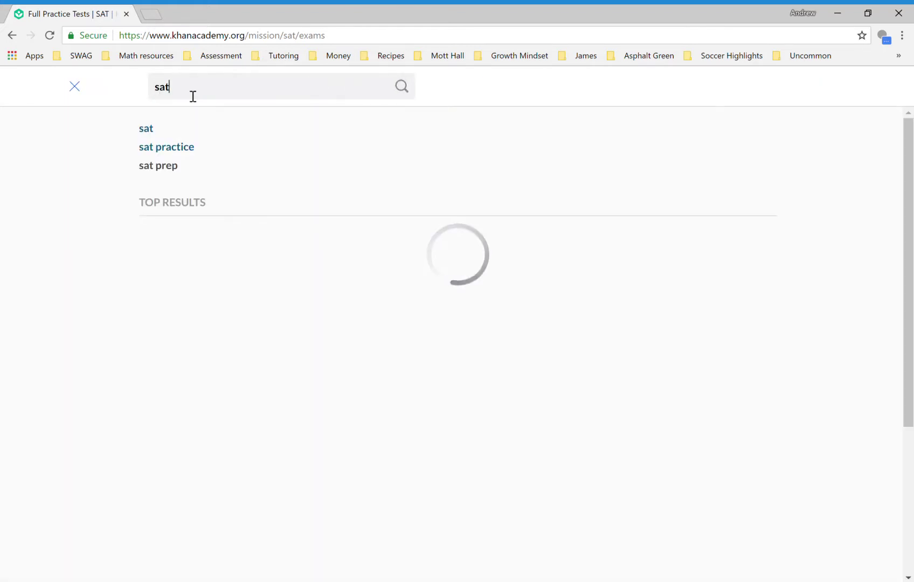
pyautogui.write(' essay')
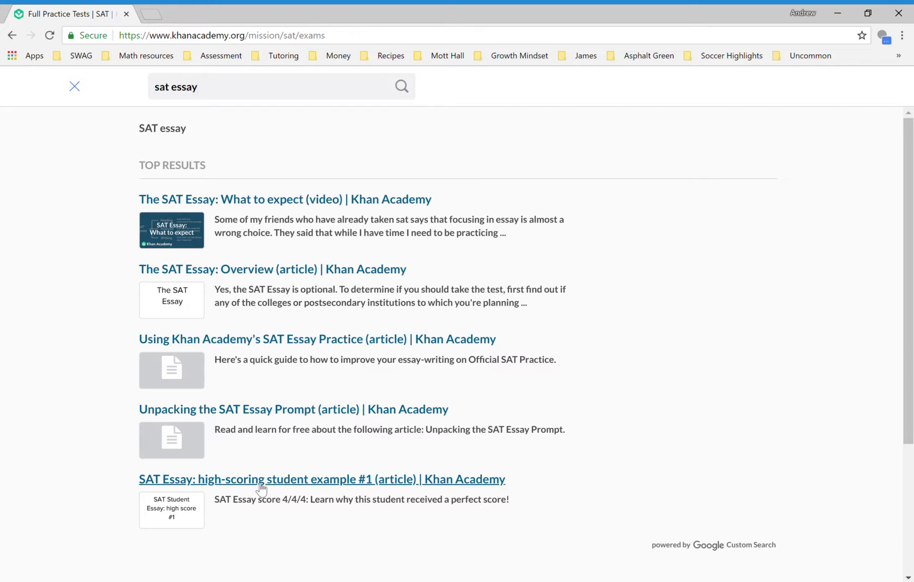
pyautogui.scroll(-2, 260, 487)
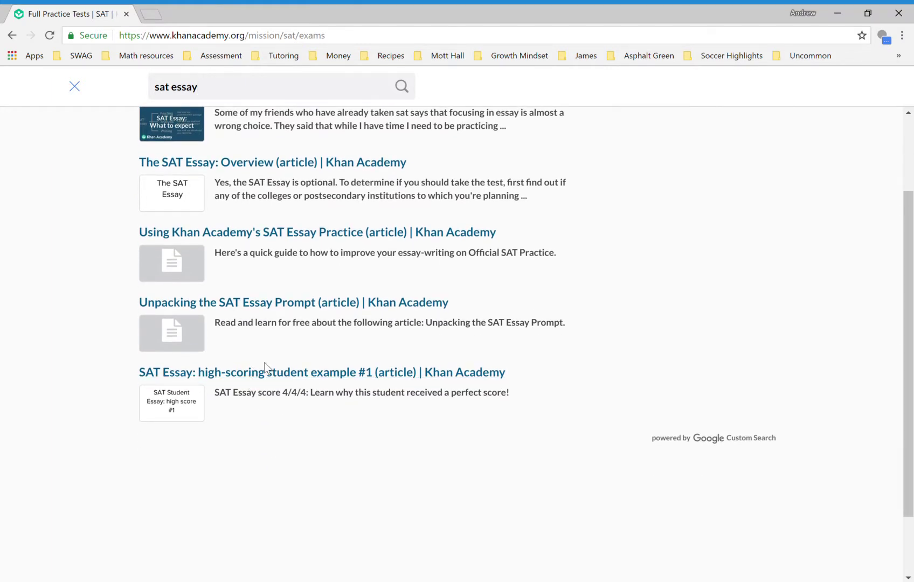
pyautogui.scroll(2, 103, 278)
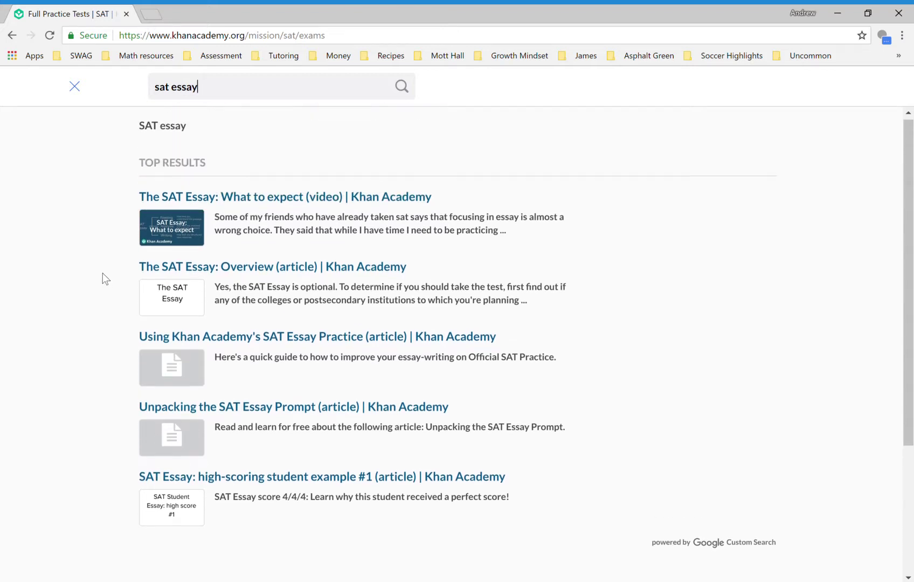
pyautogui.click(79, 87)
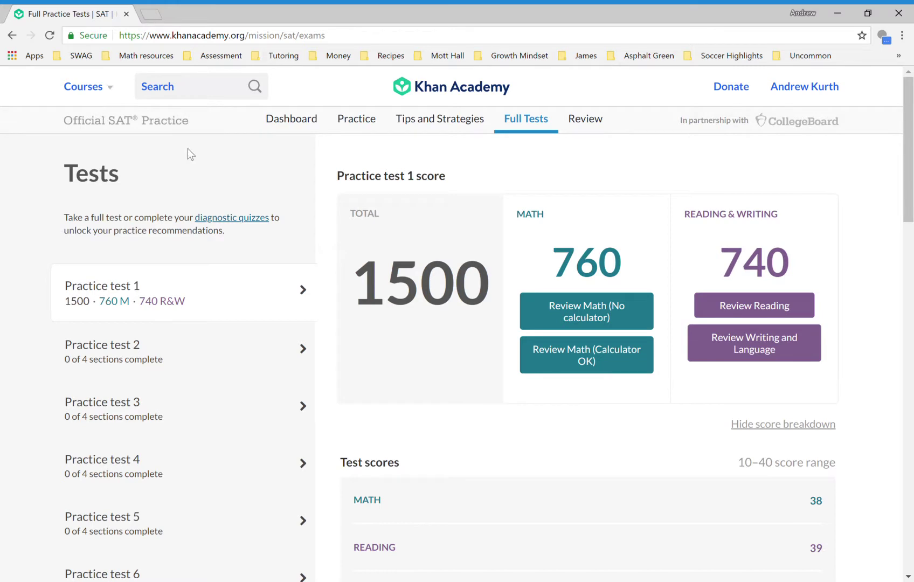
# - Return to the SAT dashboard's Current skill levels and open the Math practice recommendations
pyautogui.click(301, 128)
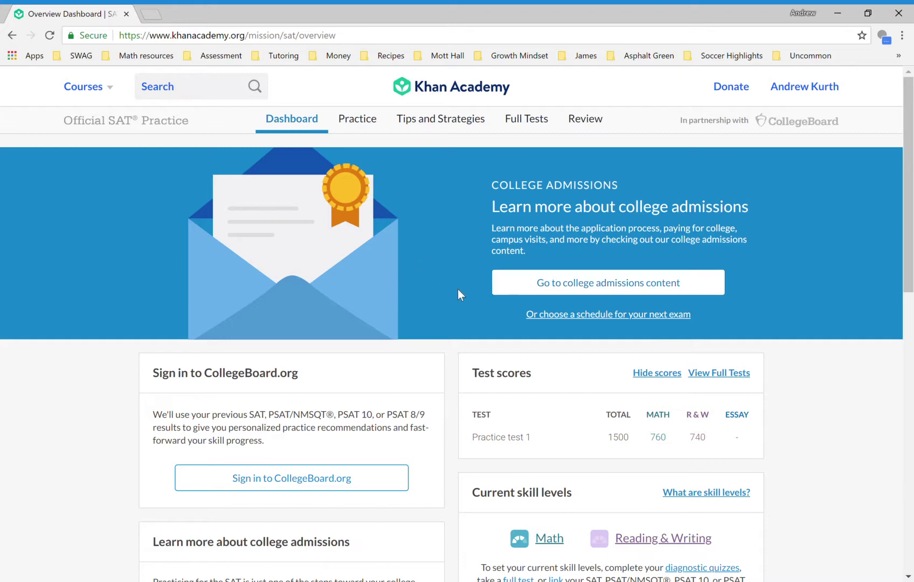
pyautogui.scroll(-3, 869, 426)
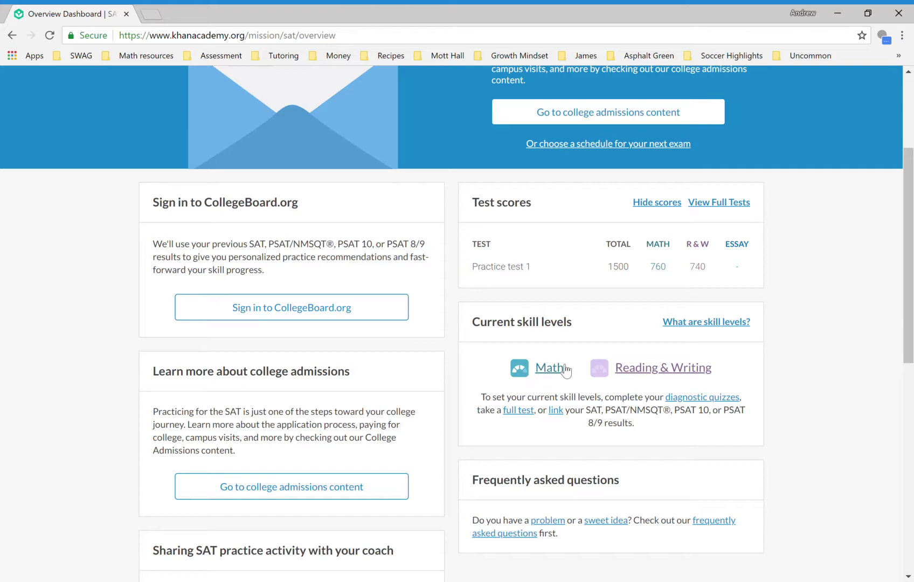
pyautogui.click(564, 368)
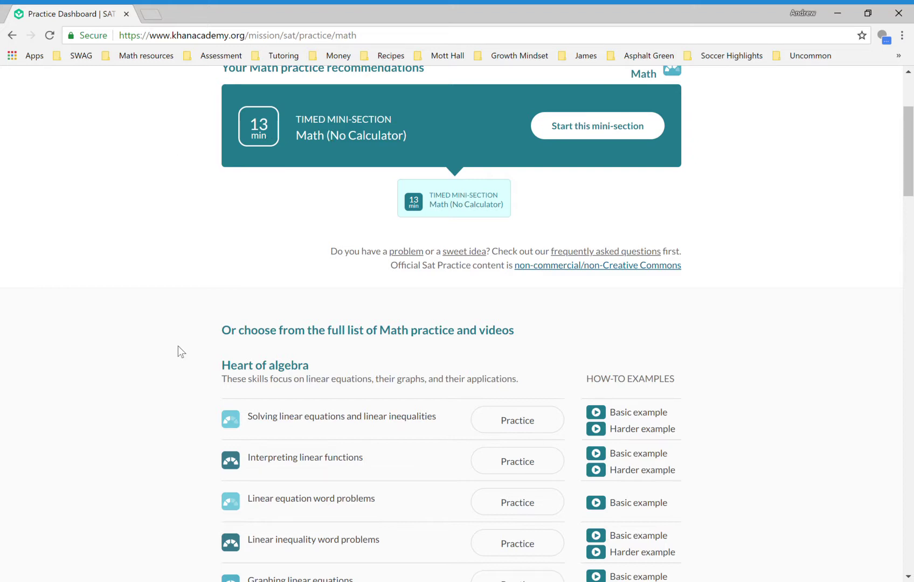
# - Scroll to Heart of algebra and start the Graphing linear equations practice
pyautogui.scroll(-5, 178, 346)
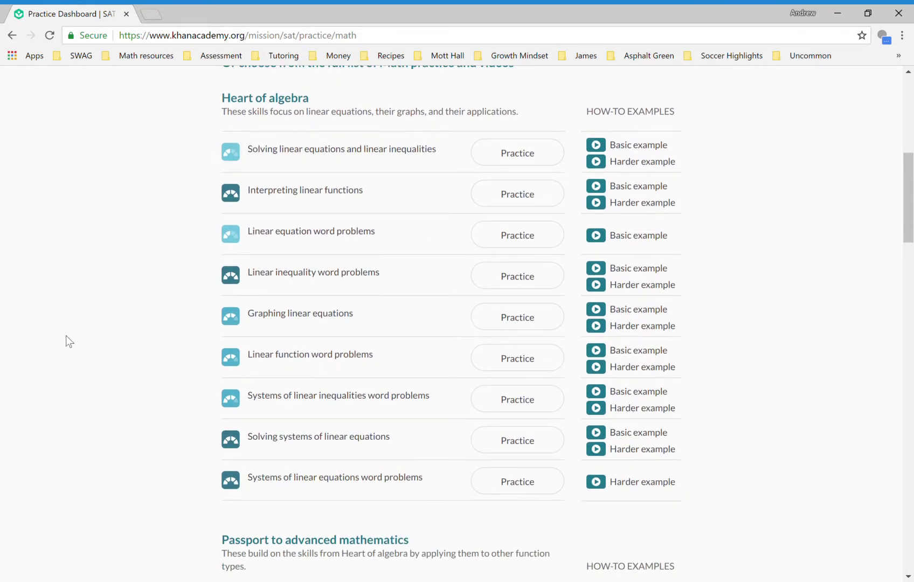
pyautogui.click(286, 323)
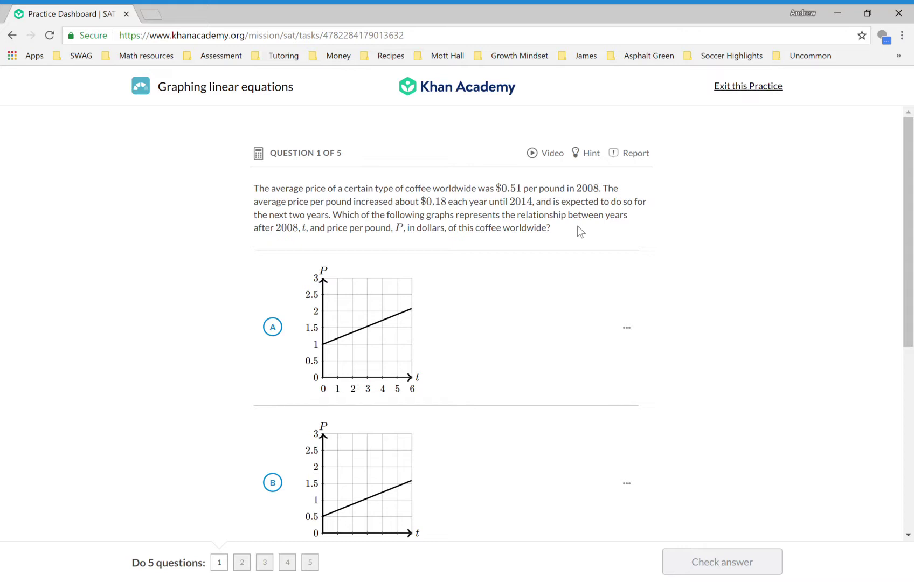
# - Show the first hint: the coffee graph passes through (0, 0.51) with slope 0.18
pyautogui.click(591, 154)
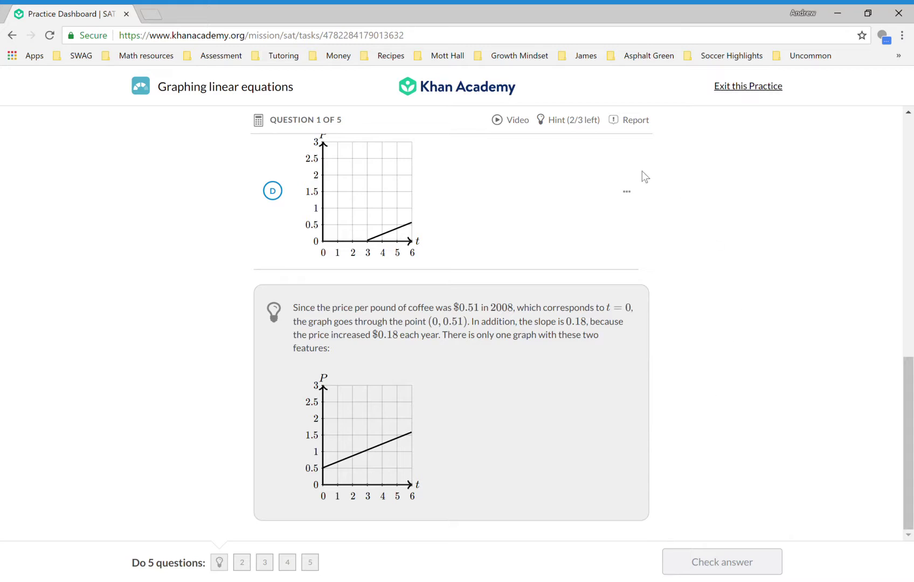
pyautogui.click(506, 122)
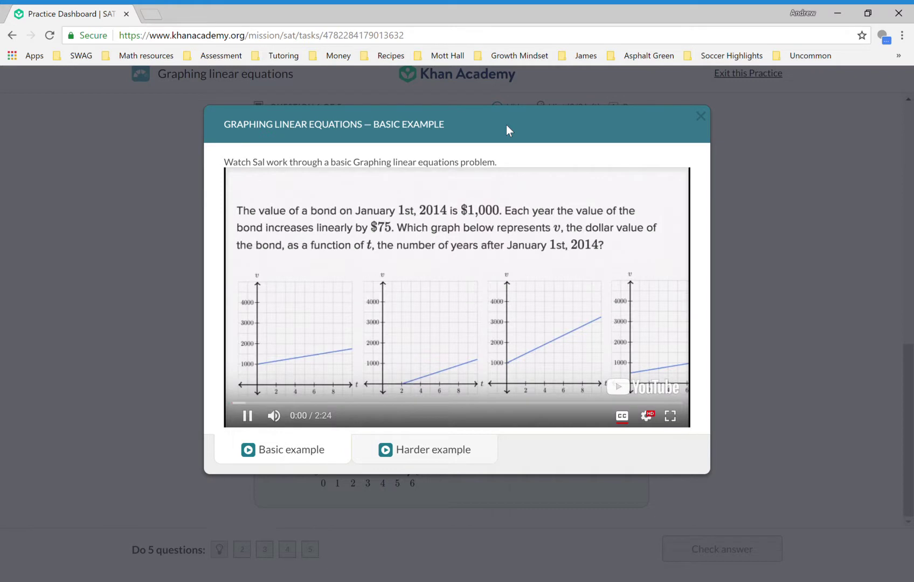
pyautogui.click(247, 414)
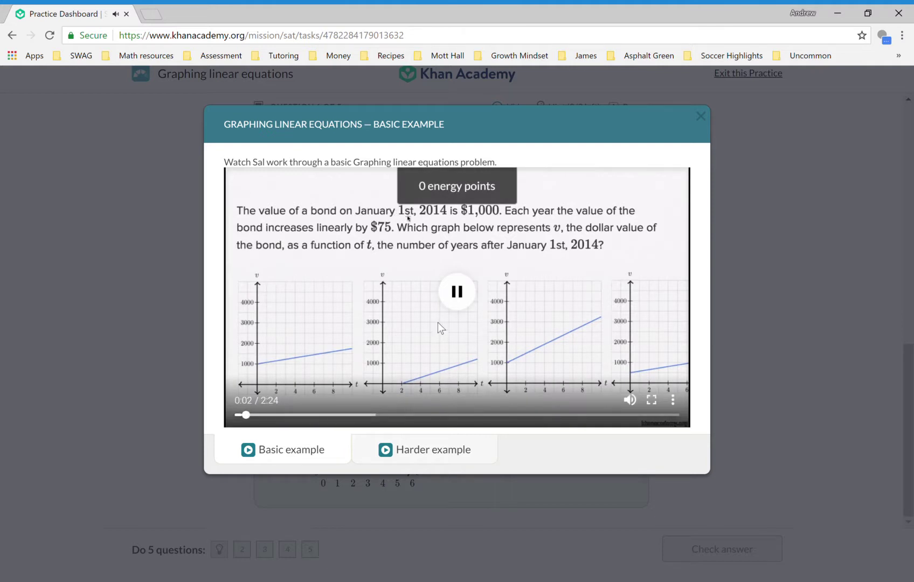
pyautogui.click(455, 292)
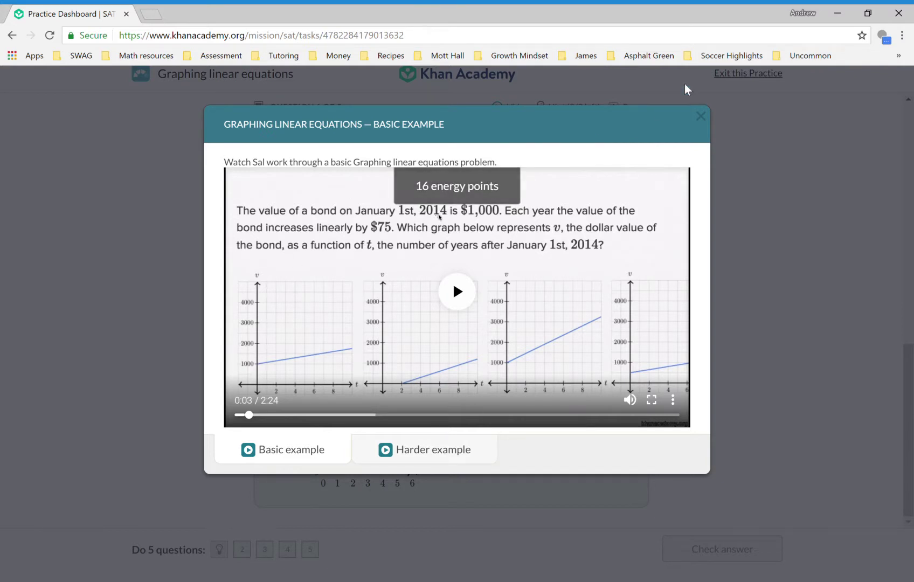
pyautogui.click(704, 117)
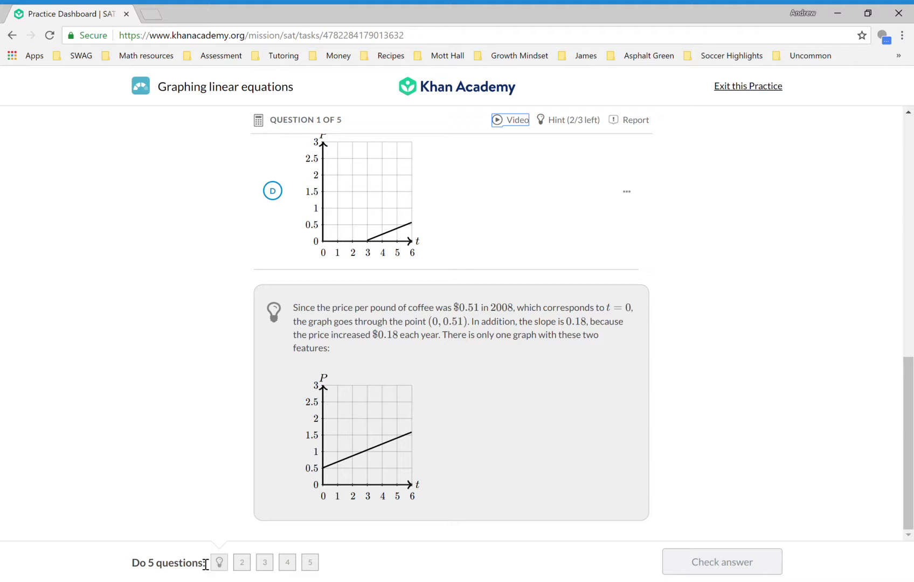
pyautogui.scroll(4, 796, 261)
pyautogui.scroll(7, 795, 255)
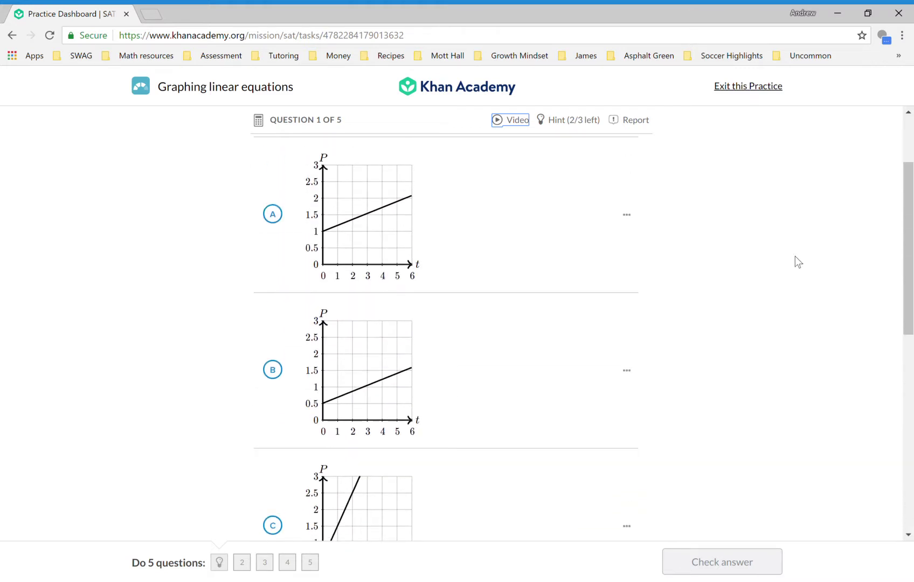
pyautogui.scroll(-11, 858, 314)
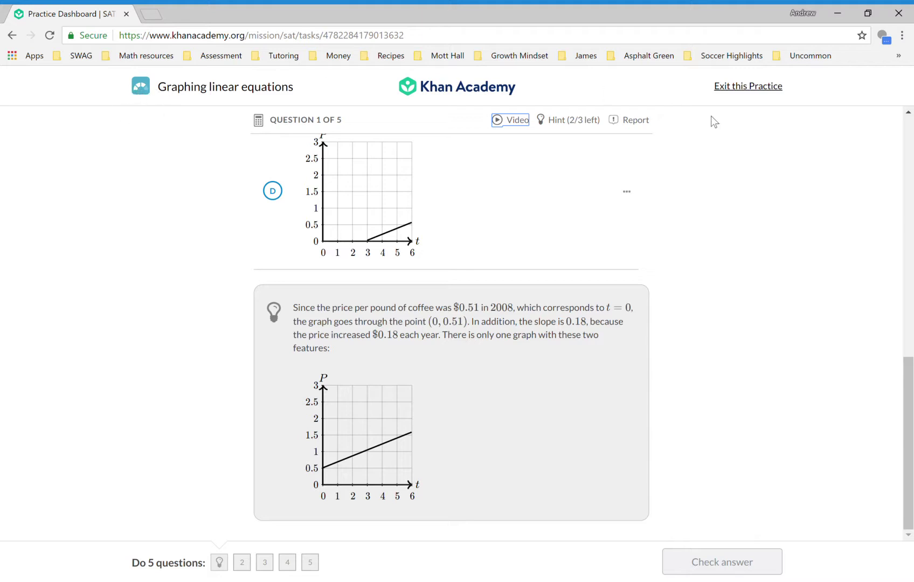
# - Exit the graphing practice, browse the full Math skill list, then switch to Reading & Writing
pyautogui.click(737, 91)
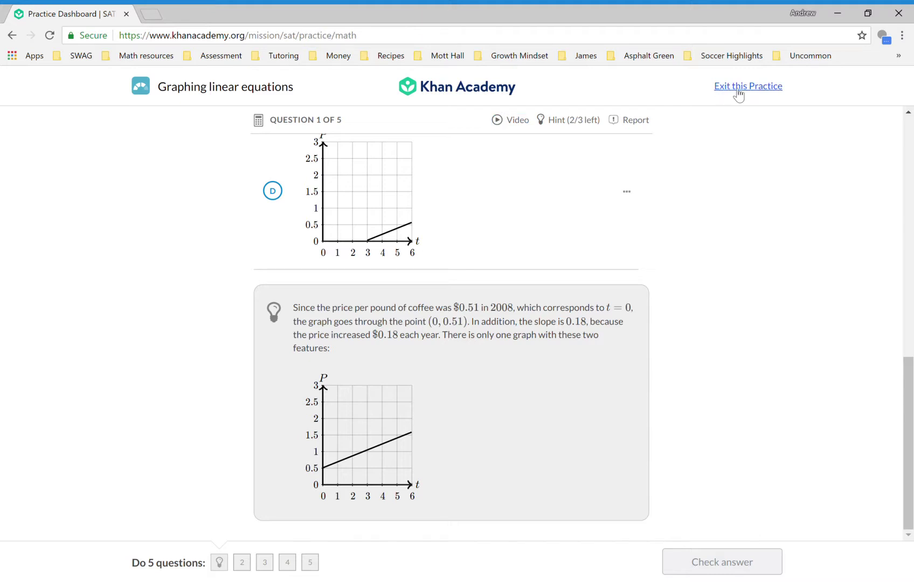
pyautogui.scroll(-9, 48, 436)
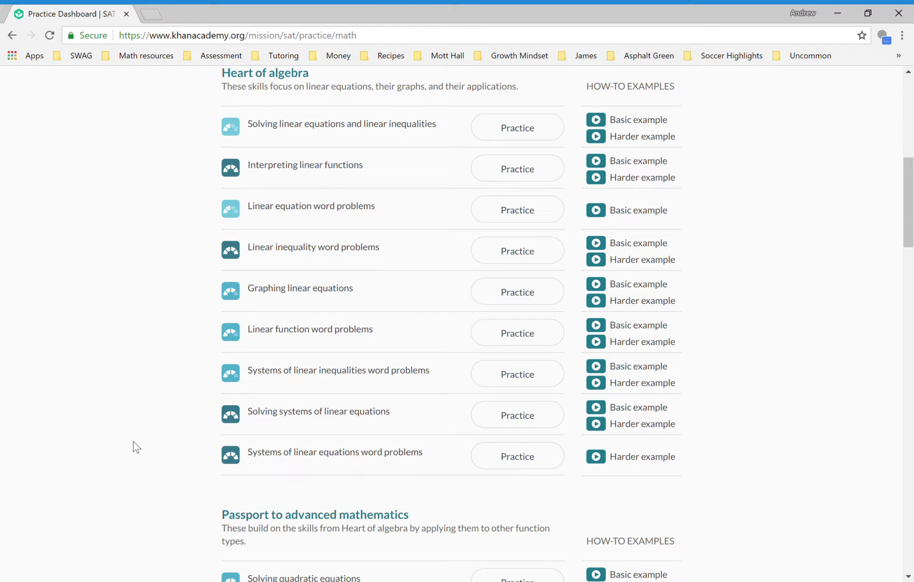
pyautogui.scroll(-6, 133, 441)
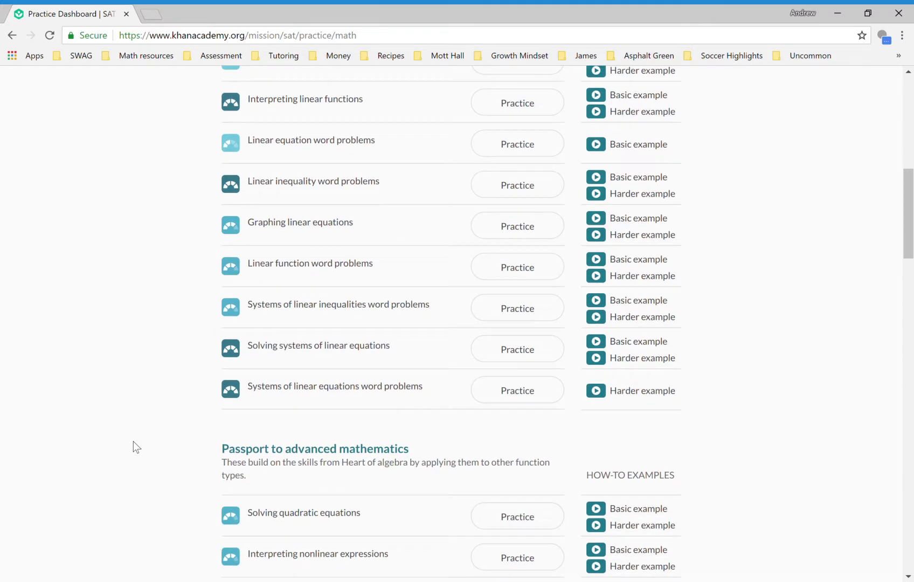
pyautogui.scroll(-3, 133, 441)
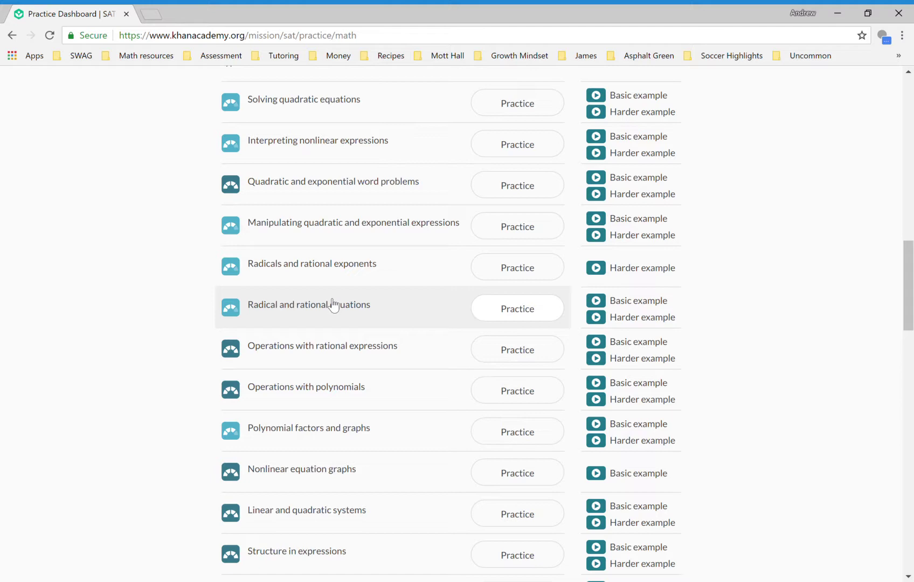
pyautogui.scroll(-6, 153, 320)
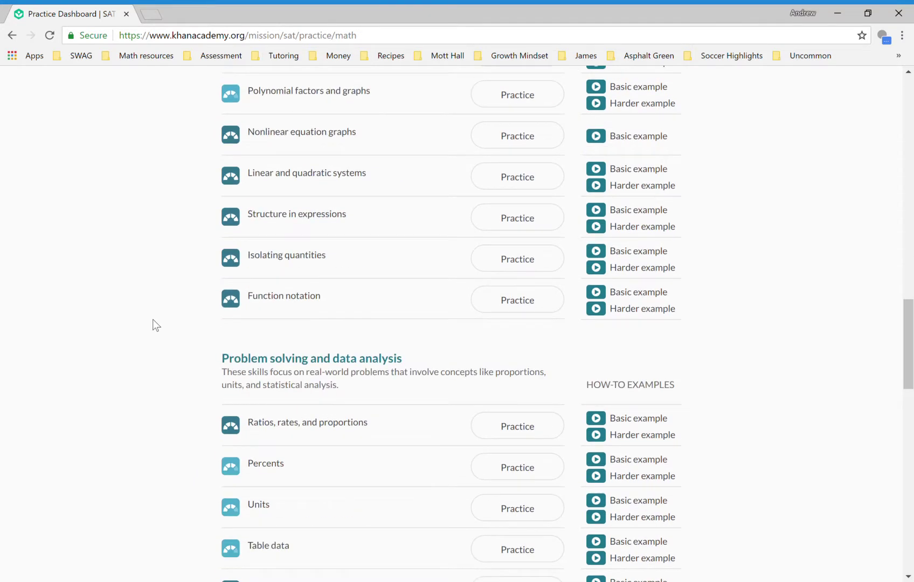
pyautogui.scroll(-7, 153, 319)
pyautogui.scroll(-6, 153, 319)
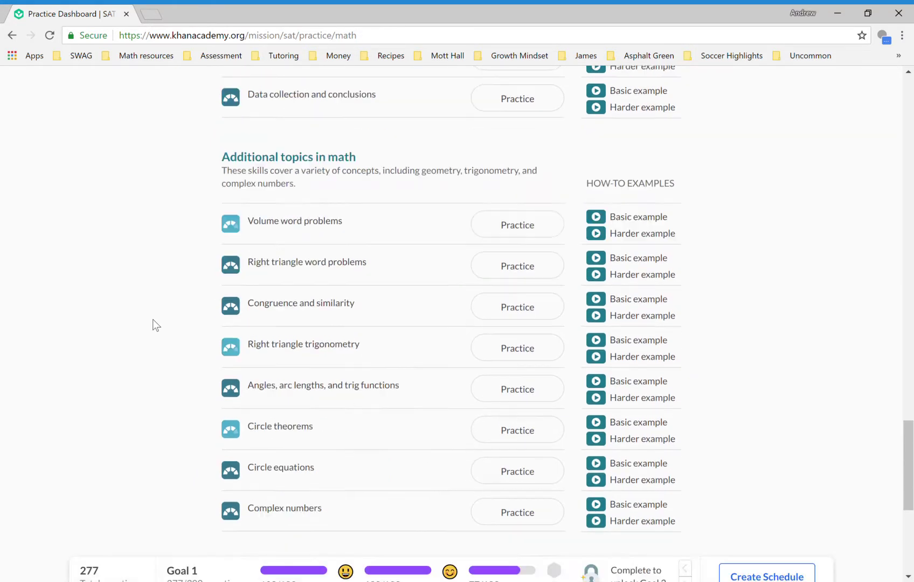
pyautogui.scroll(-6, 153, 319)
pyautogui.scroll(20, 153, 319)
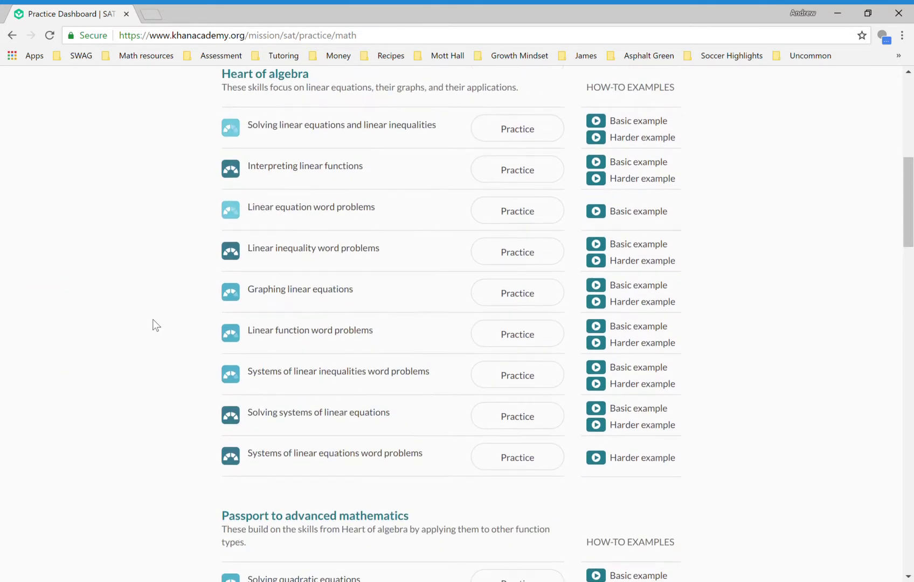
pyautogui.scroll(9, 153, 320)
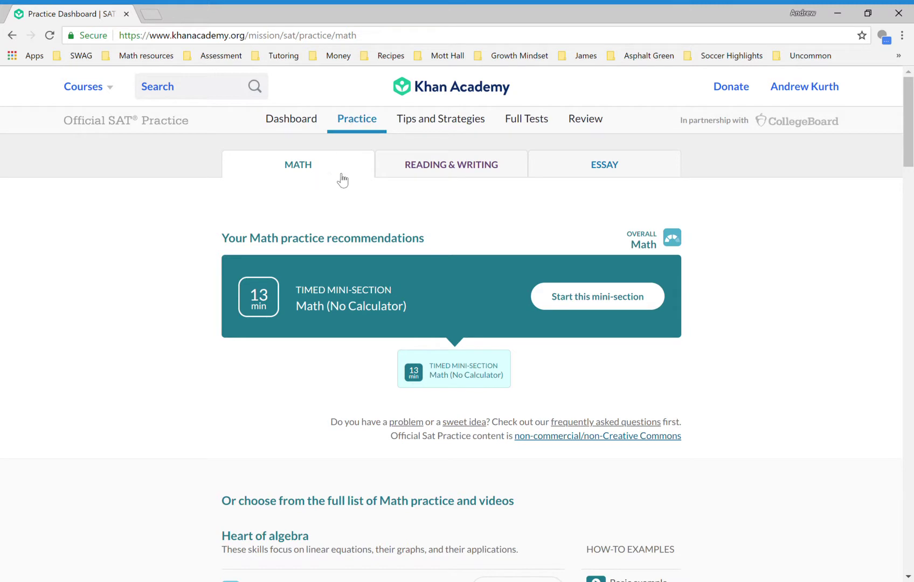
pyautogui.click(440, 167)
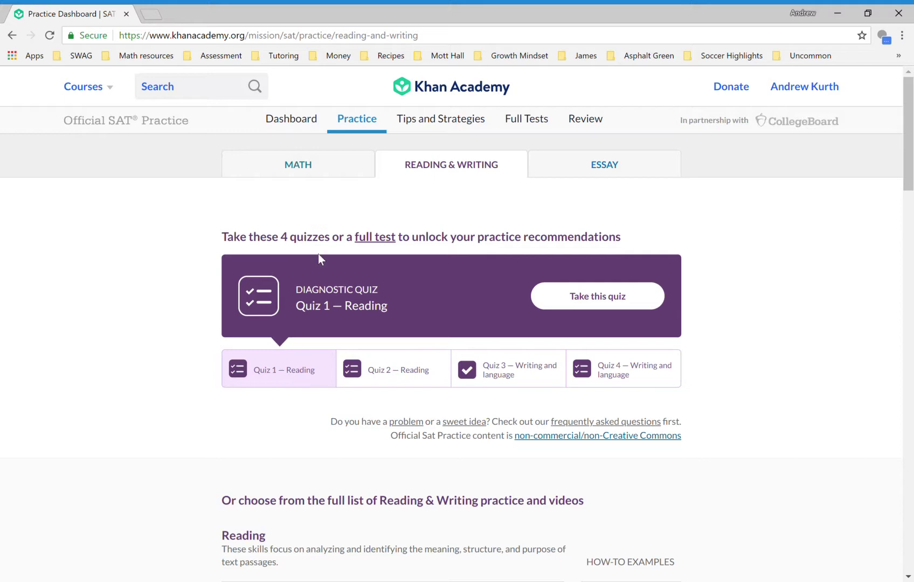
# - Scroll through the Reading & Writing diagnostic quizzes and the Reading skill list
pyautogui.scroll(-5, 108, 498)
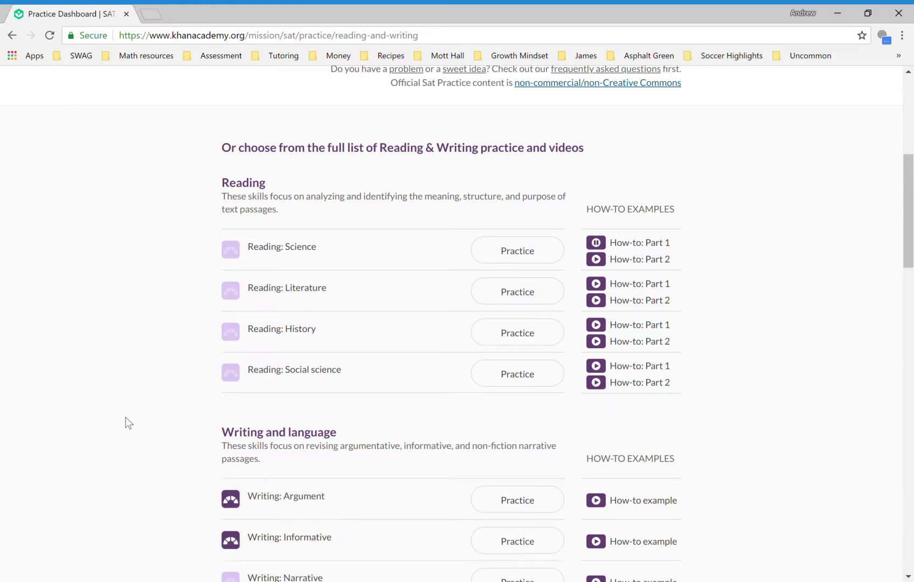
pyautogui.scroll(1, 126, 423)
pyautogui.scroll(1, 128, 422)
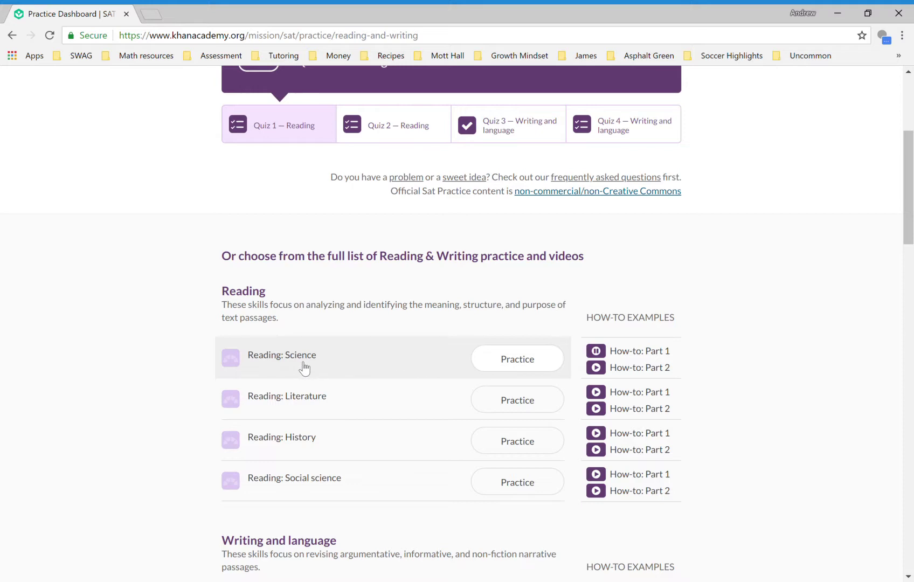
# - Open the 11-question Reading: Science practice, browse its passage and questions, then go back
pyautogui.click(520, 370)
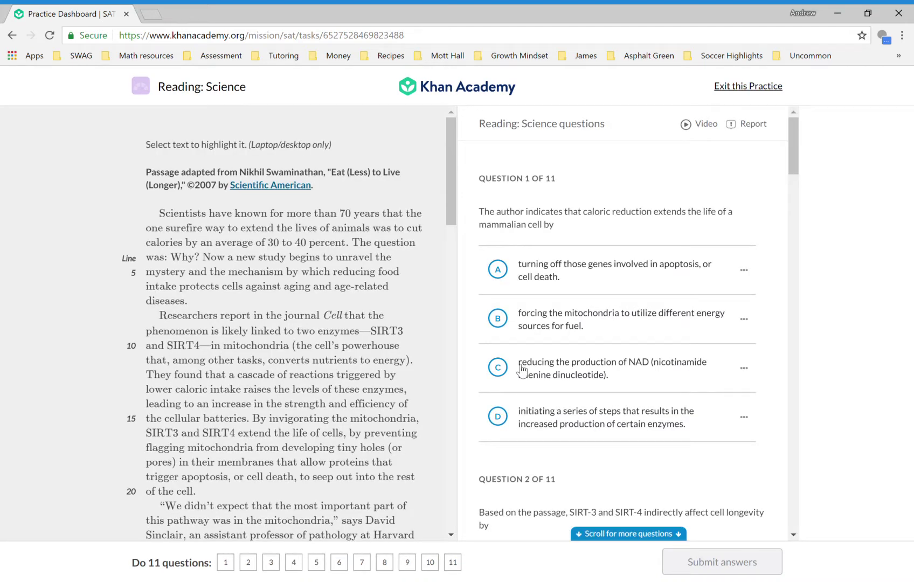
pyautogui.scroll(-3, 605, 481)
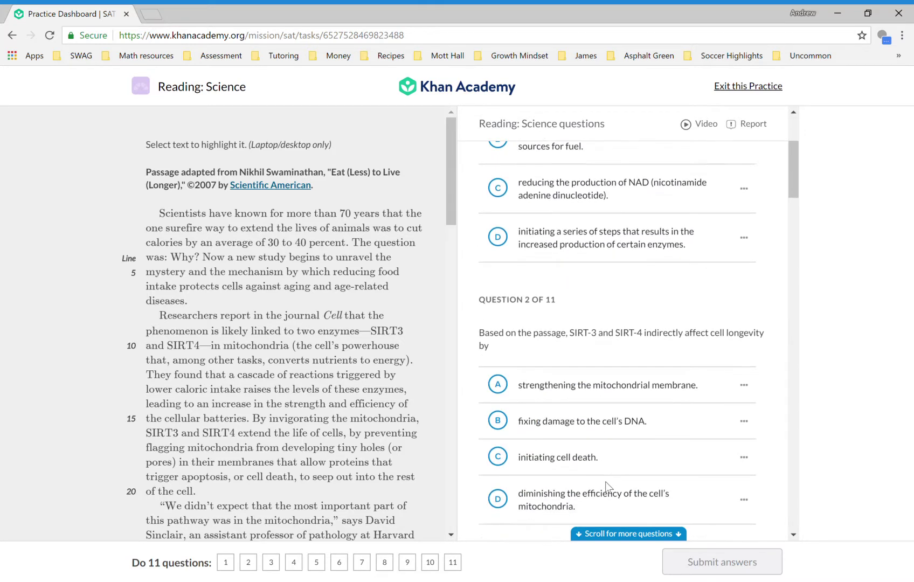
pyautogui.scroll(-2, 606, 481)
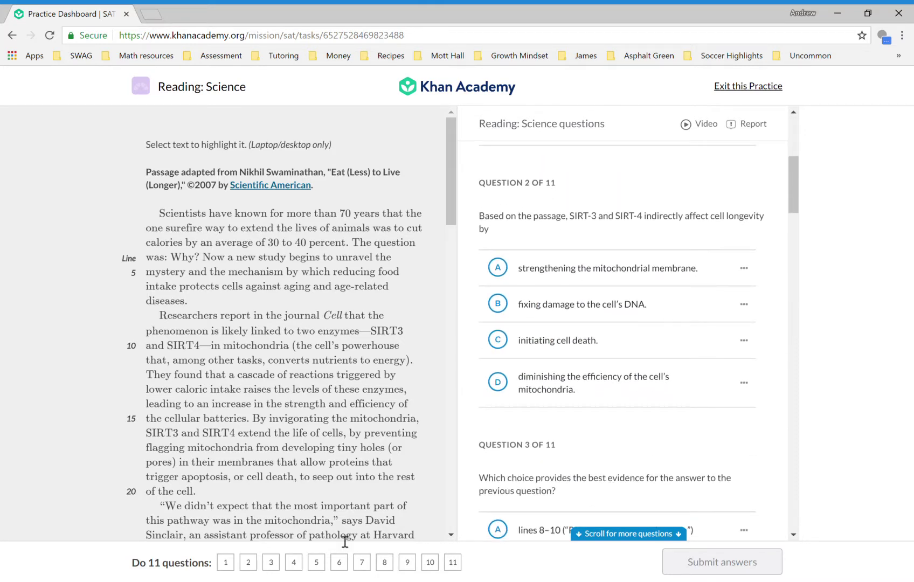
pyautogui.scroll(-15, 247, 439)
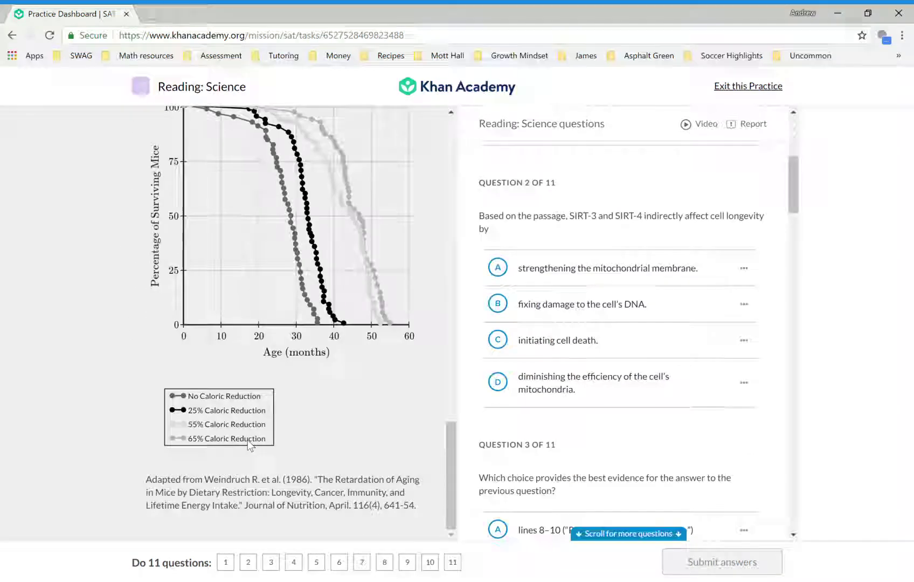
pyautogui.scroll(20, 247, 439)
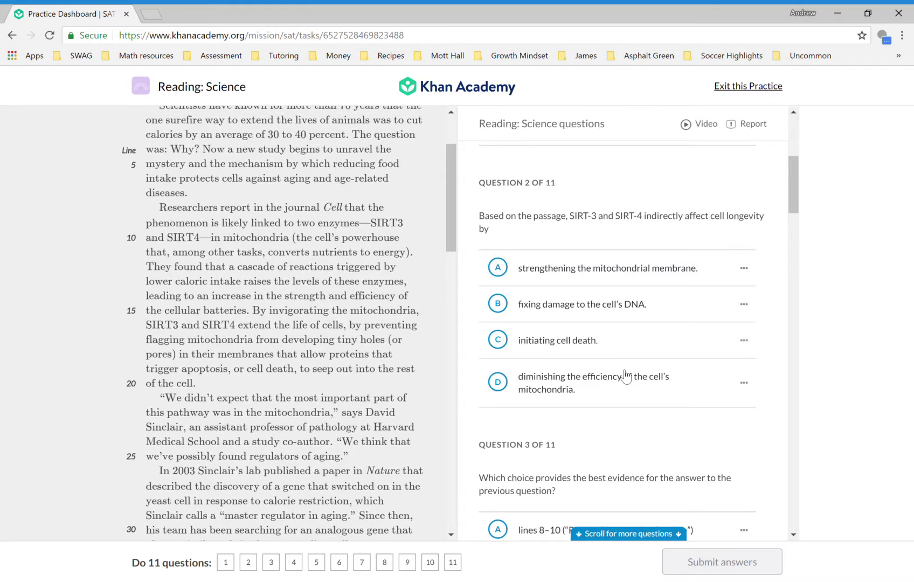
pyautogui.scroll(-20, 625, 375)
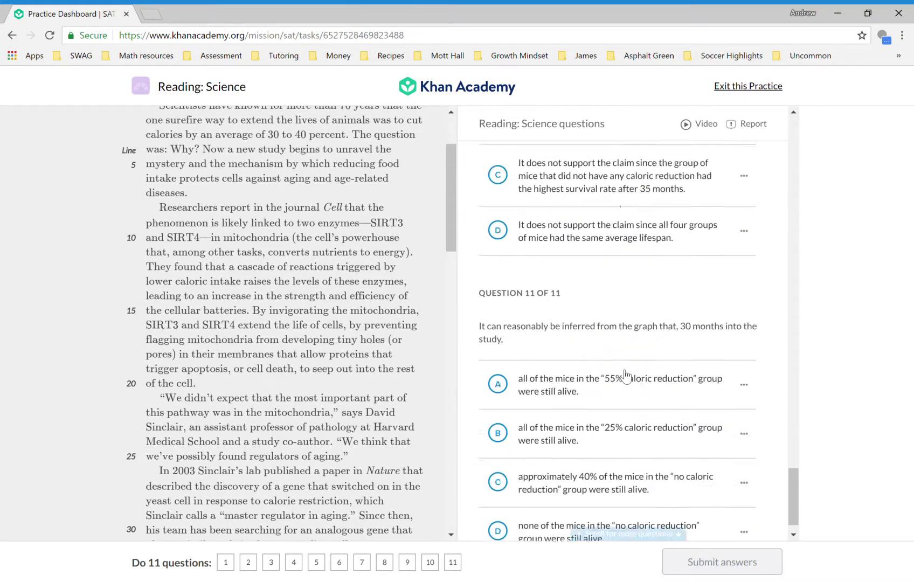
pyautogui.scroll(20, 625, 375)
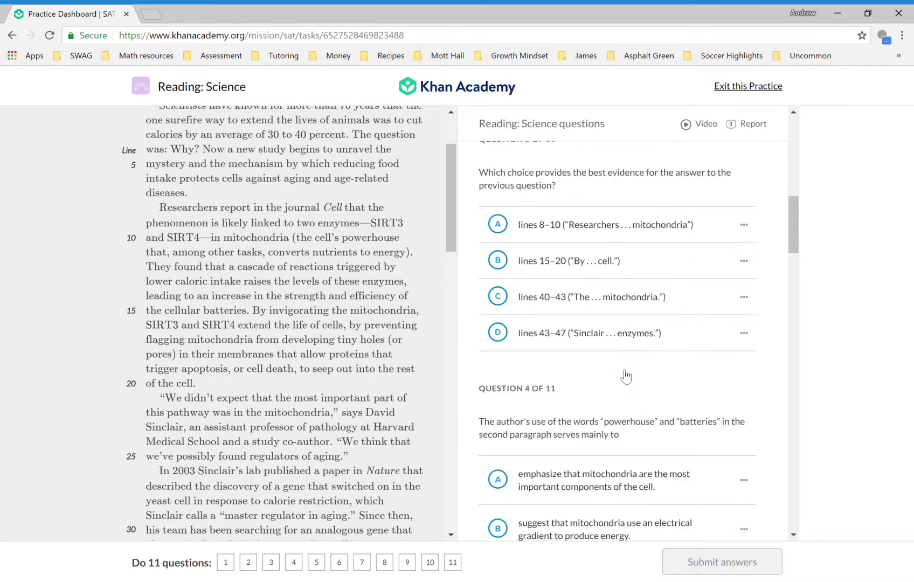
pyautogui.scroll(10, 625, 376)
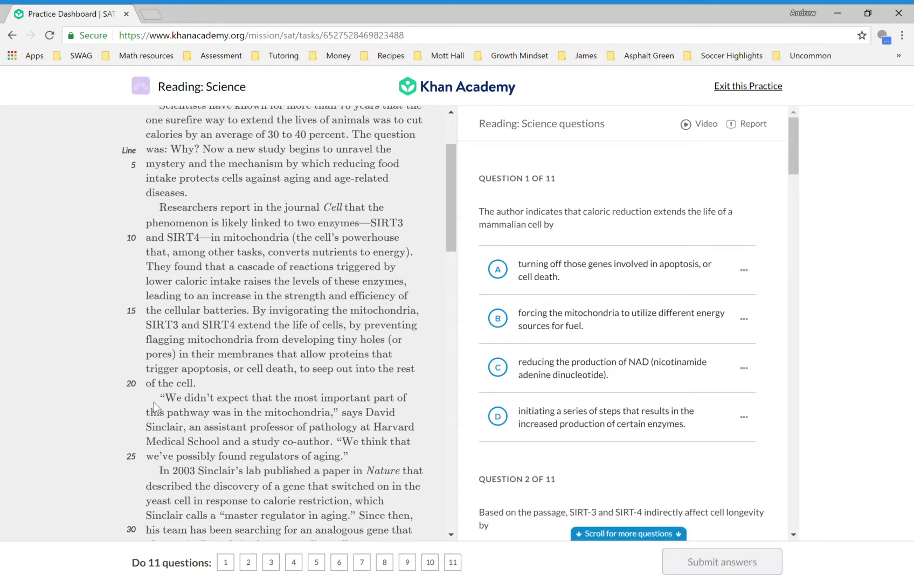
pyautogui.scroll(-20, 153, 401)
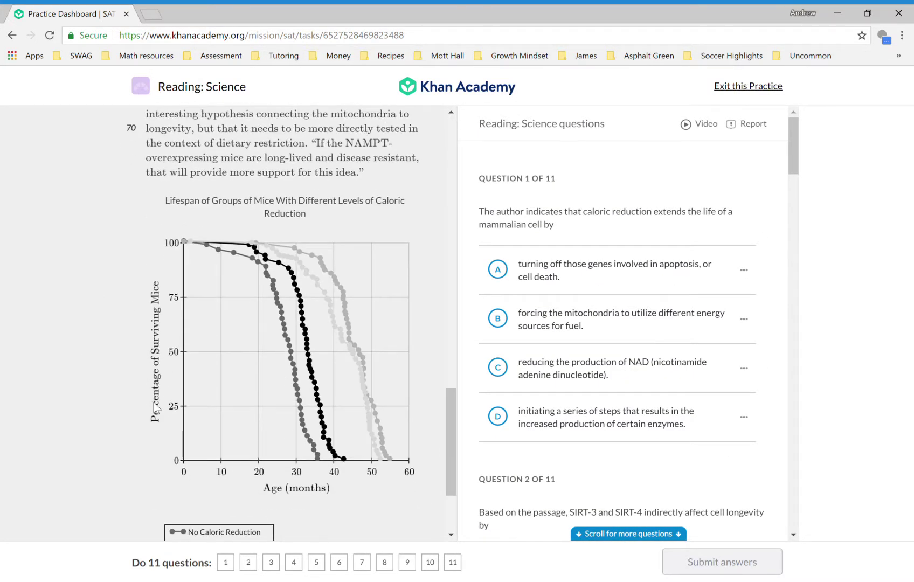
pyautogui.scroll(-3, 153, 402)
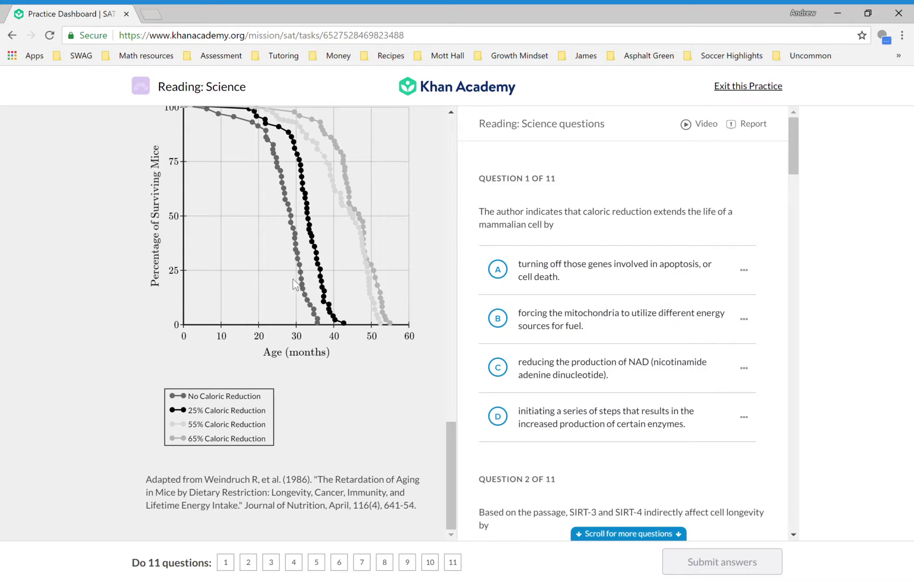
pyautogui.scroll(1, 230, 239)
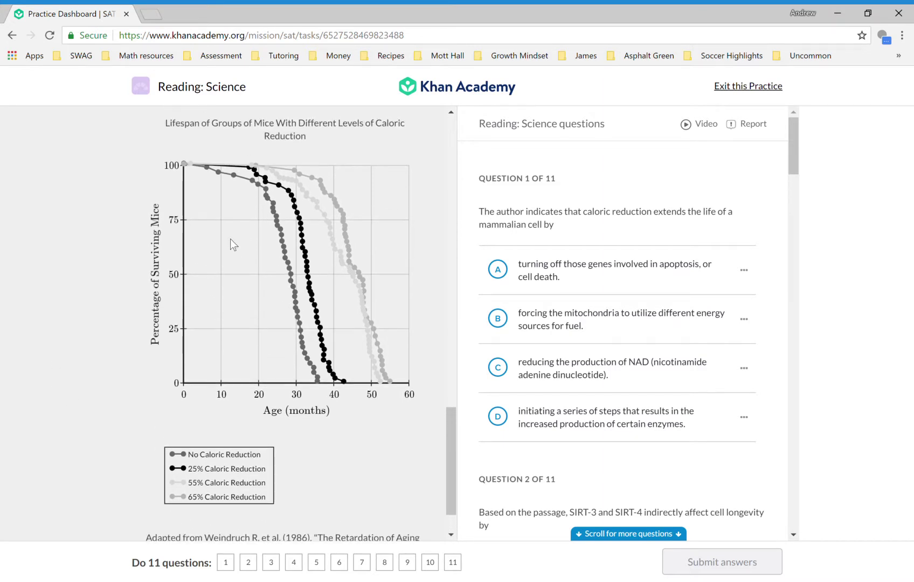
pyautogui.scroll(7, 230, 239)
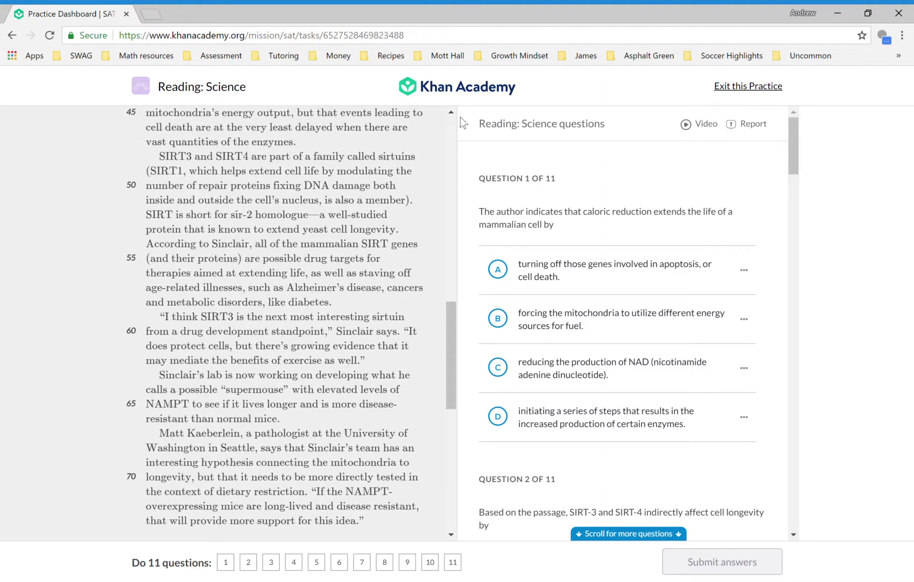
pyautogui.scroll(-6, 583, 239)
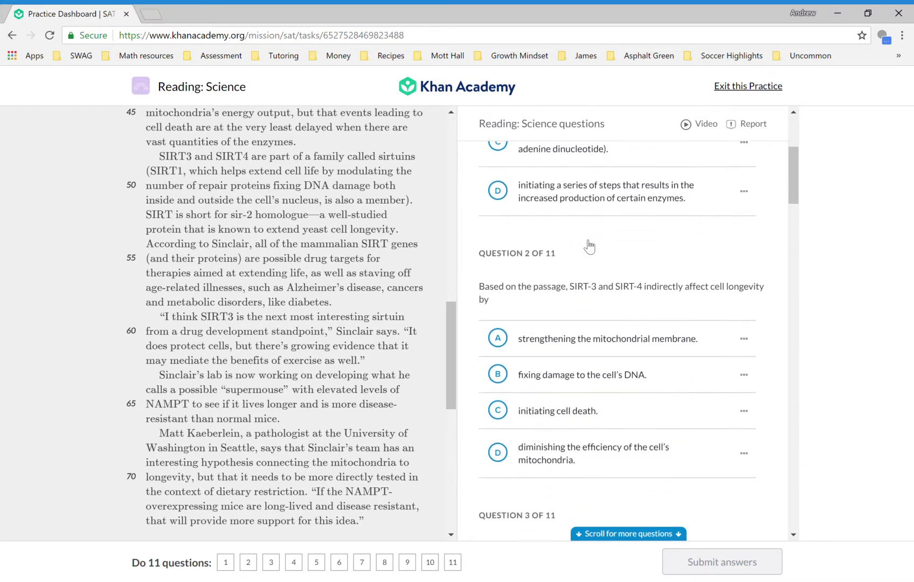
pyautogui.scroll(-2, 589, 246)
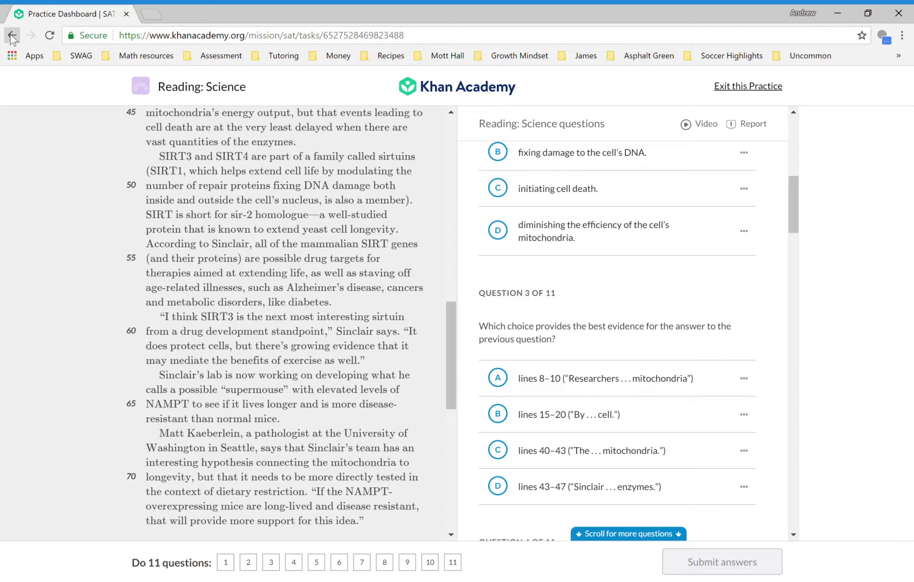
pyautogui.click(12, 36)
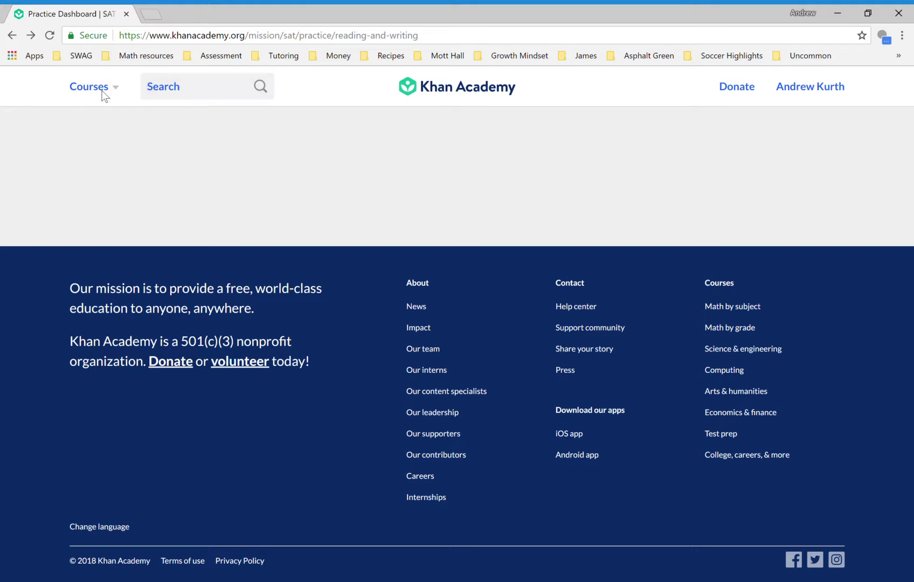
# - Reload the Reading & Writing practice page and scroll back up to the four diagnostic quizzes
pyautogui.click(357, 38)
pyautogui.press('Return')
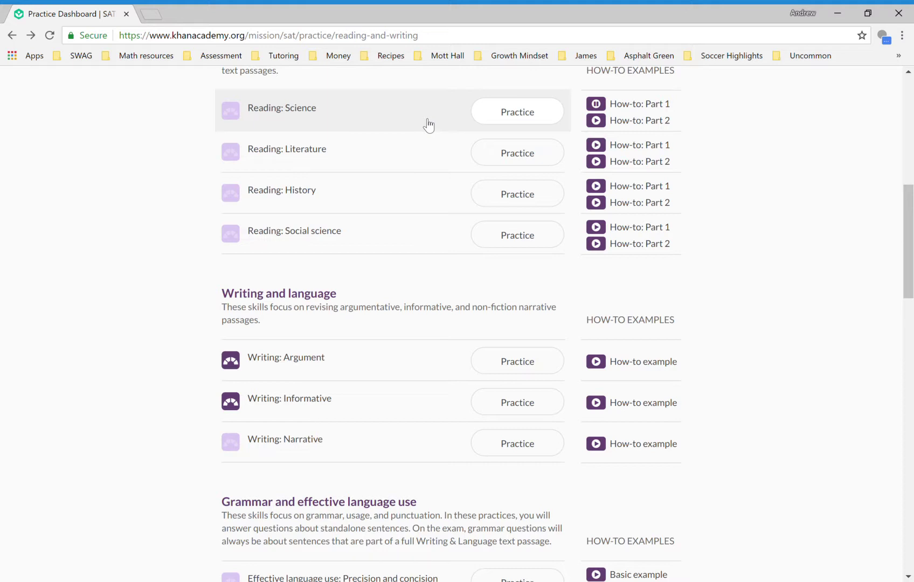
pyautogui.scroll(1, 93, 154)
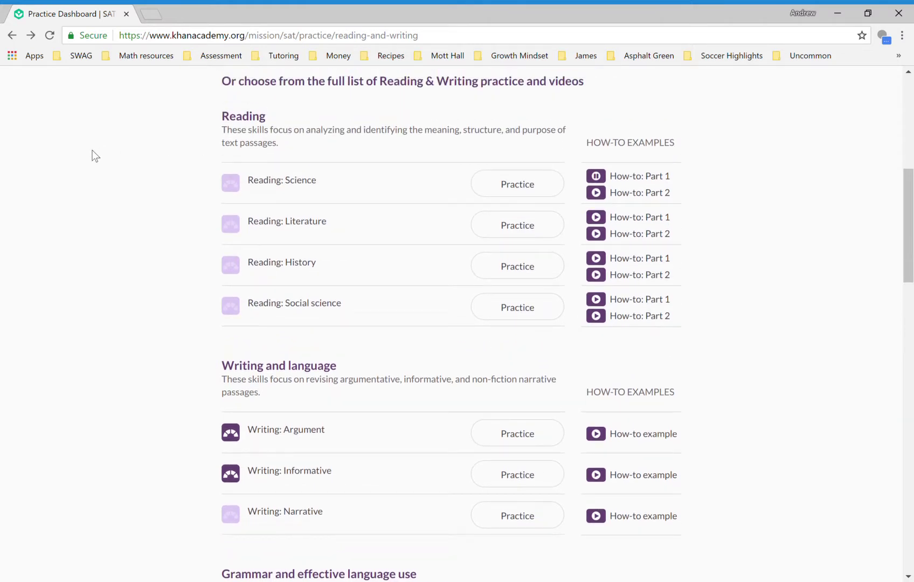
pyautogui.scroll(5, 92, 156)
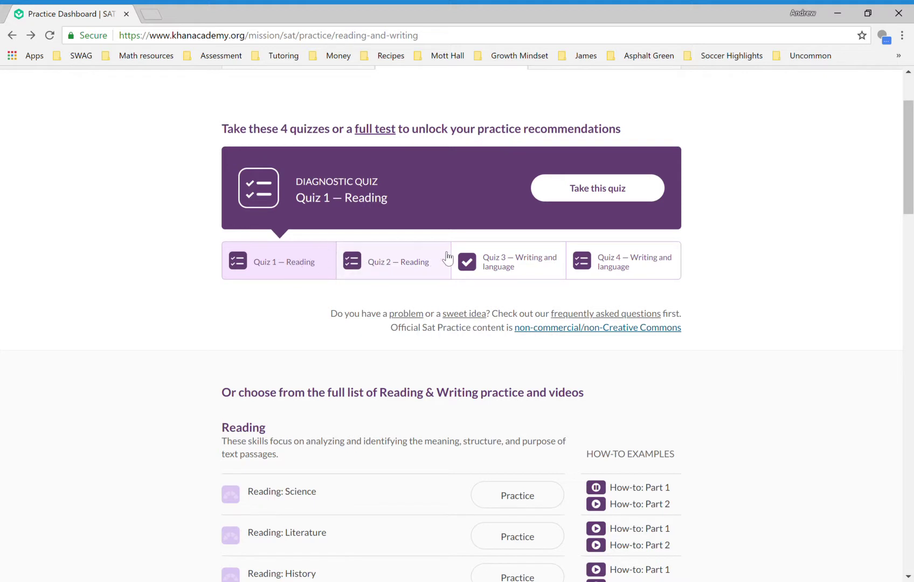
# - Select the Quiz 3 — Writing and language diagnostic and open its results
pyautogui.click(509, 258)
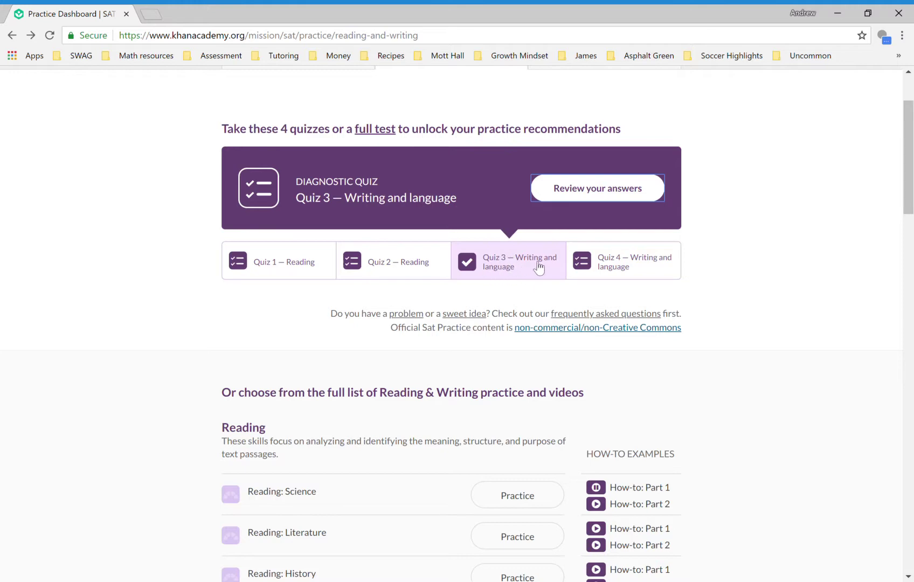
pyautogui.scroll(-9, 78, 384)
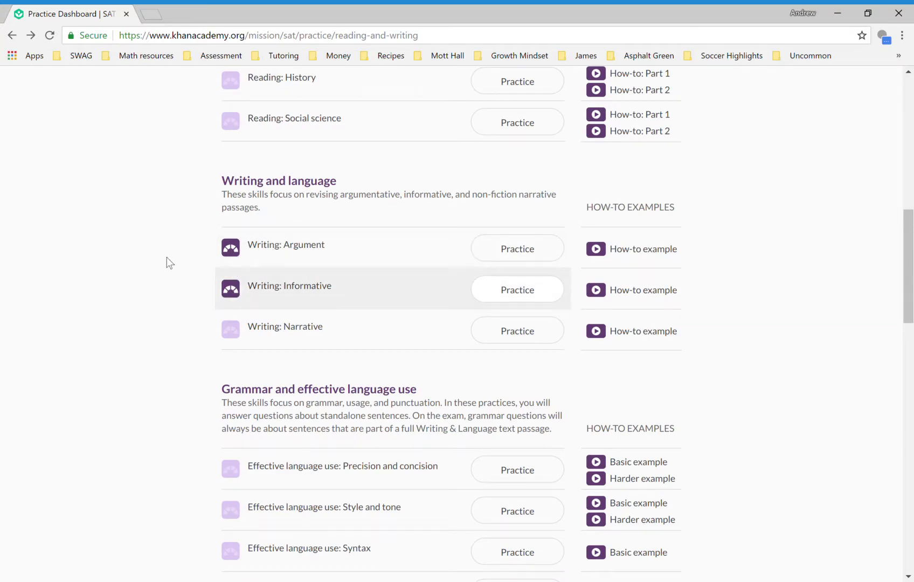
pyautogui.scroll(5, 178, 190)
pyautogui.scroll(3, 177, 192)
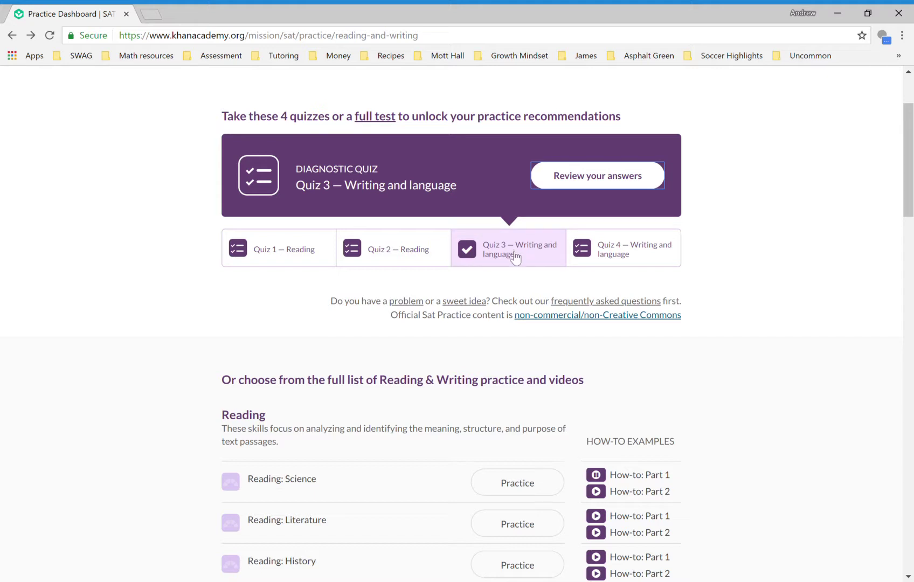
pyautogui.click(602, 177)
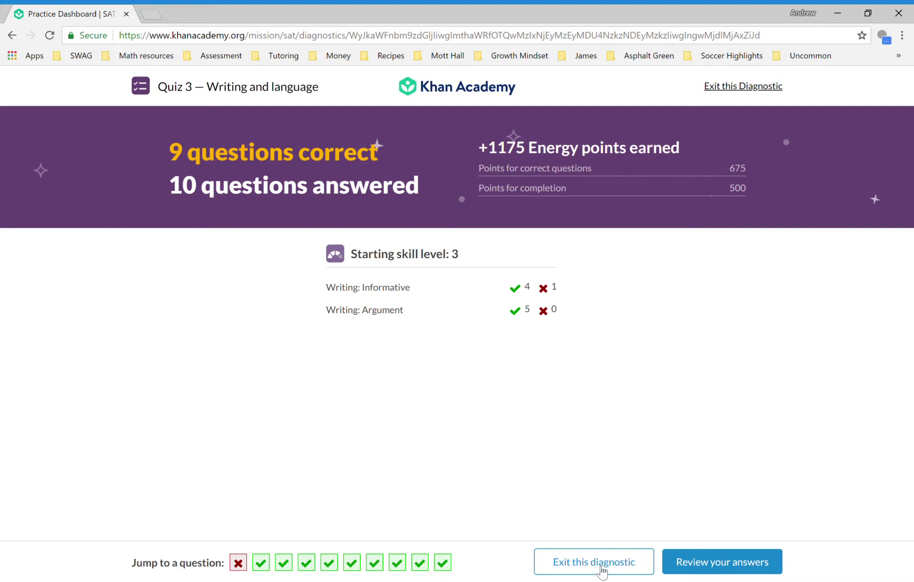
# - Review the Quiz 3 answers, exit the diagnostic, and go to the SAT overview dashboard
pyautogui.click(710, 570)
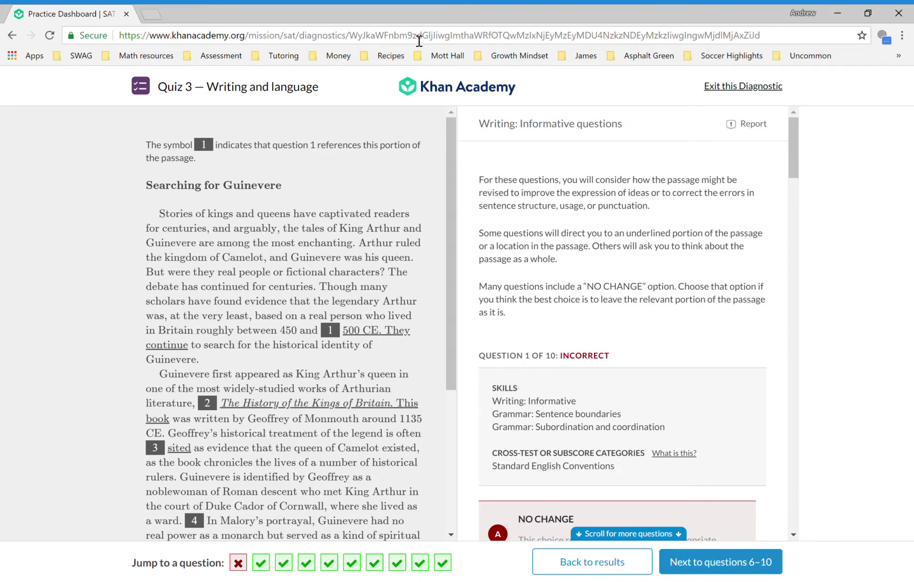
pyautogui.click(733, 93)
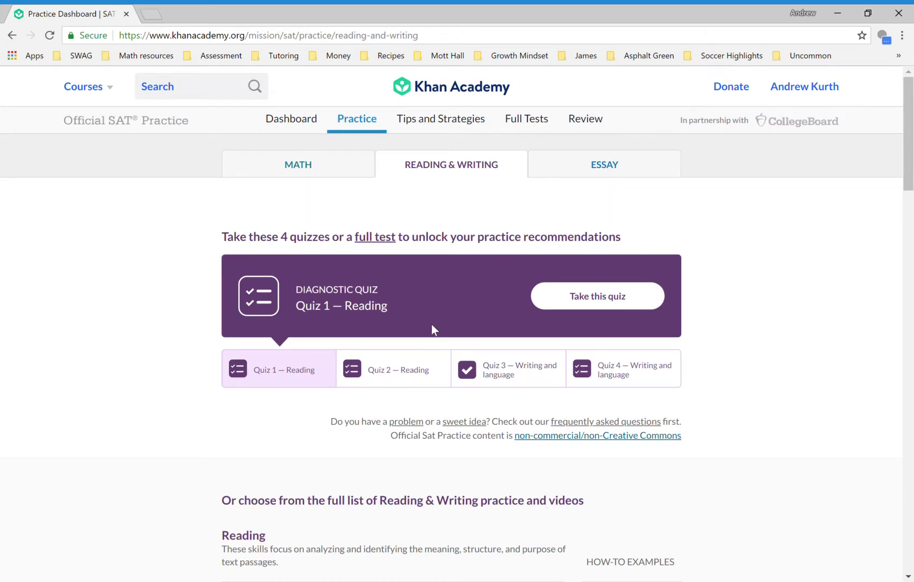
pyautogui.click(284, 123)
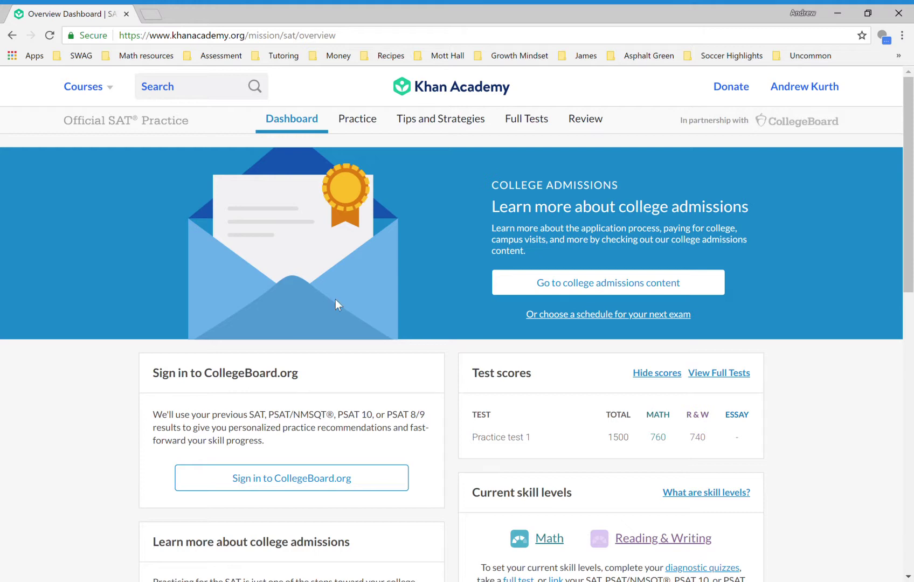
# - Switch to the coach dashboard through the account menu
pyautogui.click(795, 92)
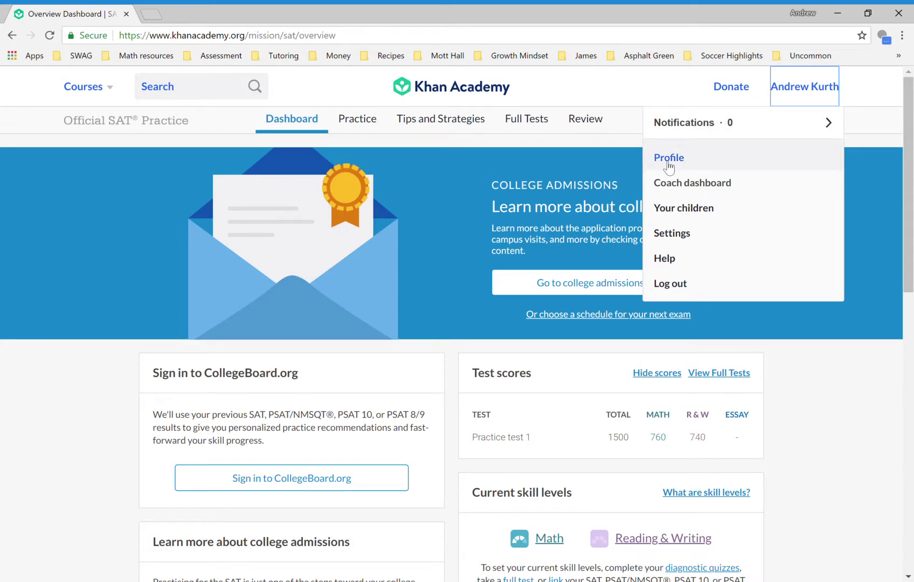
pyautogui.click(686, 186)
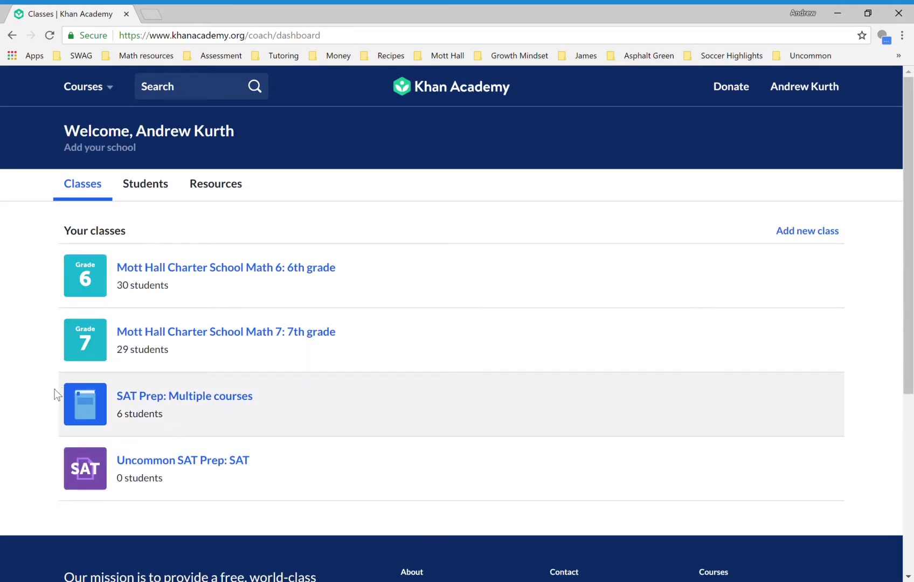
# - Open SAT Prep: Multiple courses, expand and collapse the Reading and Writing unit, then view its roster
pyautogui.click(229, 398)
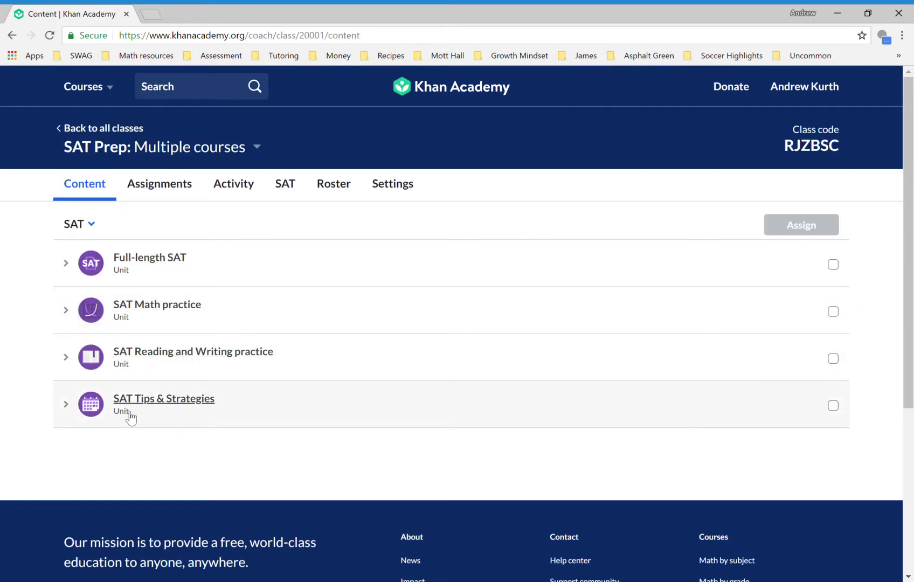
pyautogui.click(192, 350)
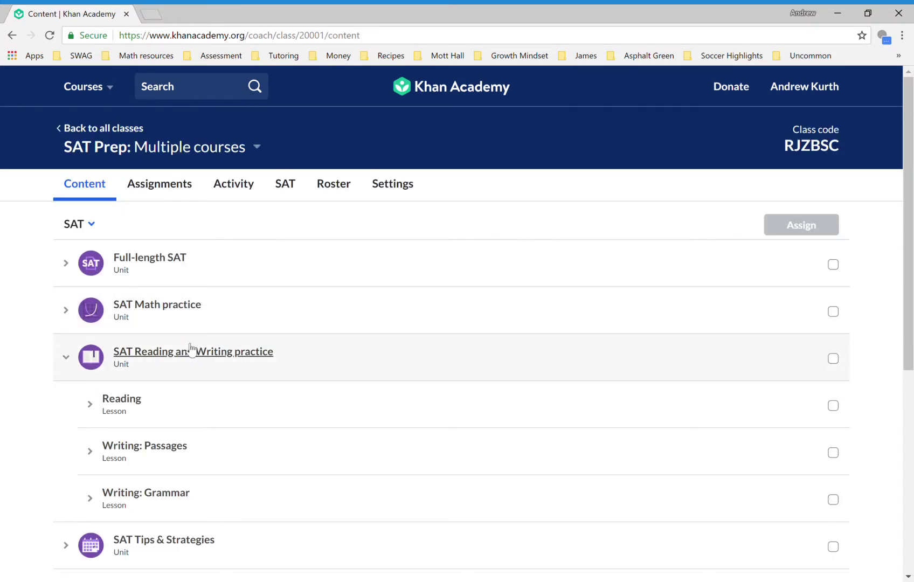
pyautogui.click(173, 370)
pyautogui.click(336, 185)
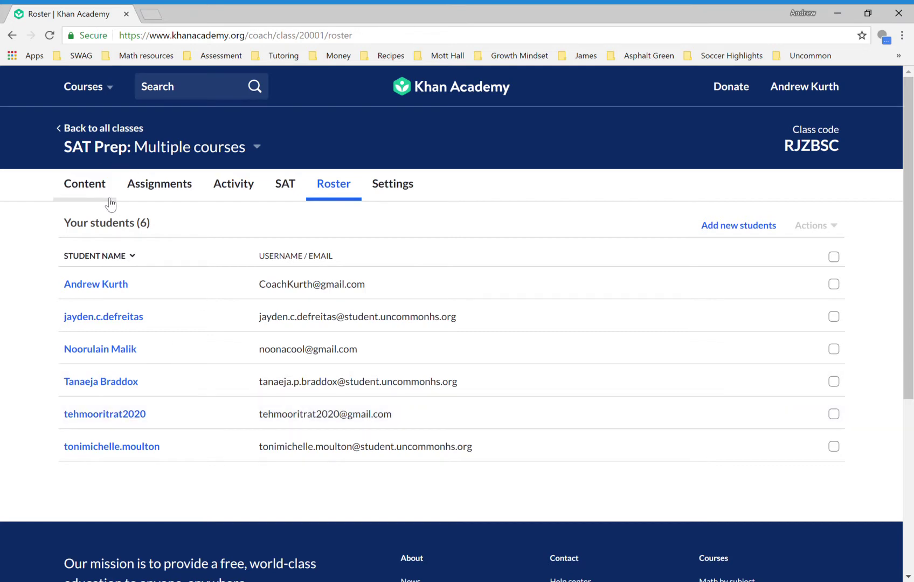
# - Go back to all classes, open Uncommon SAT Prep: SAT, and bring up the account menu
pyautogui.click(113, 132)
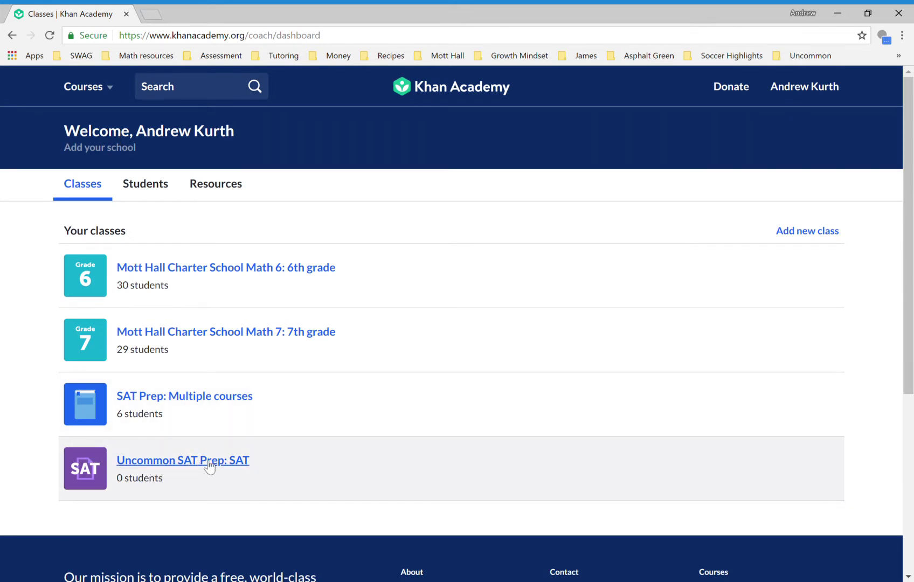
pyautogui.click(228, 461)
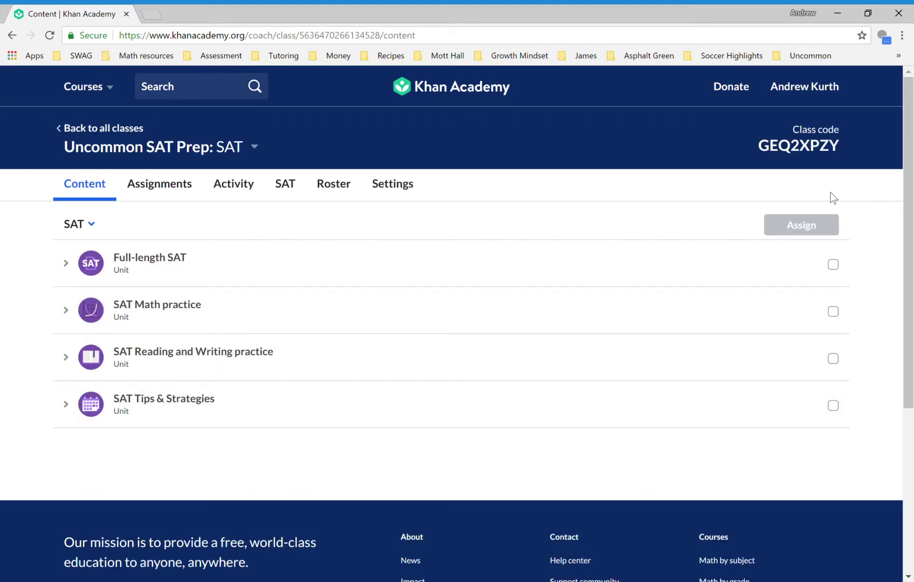
pyautogui.click(789, 87)
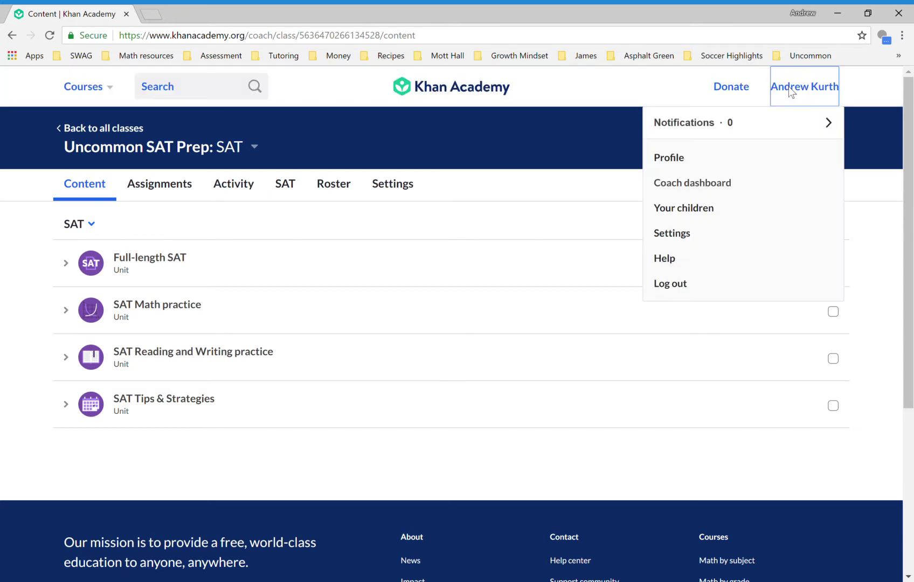
# - Visit the profile's Coaches page for joining a class, then return to the coach dashboard
pyautogui.click(669, 162)
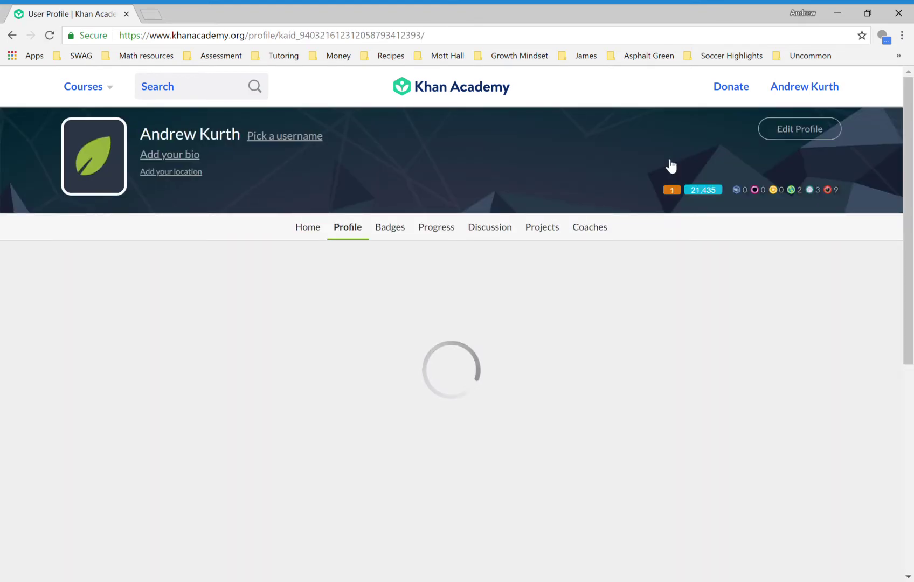
pyautogui.click(594, 235)
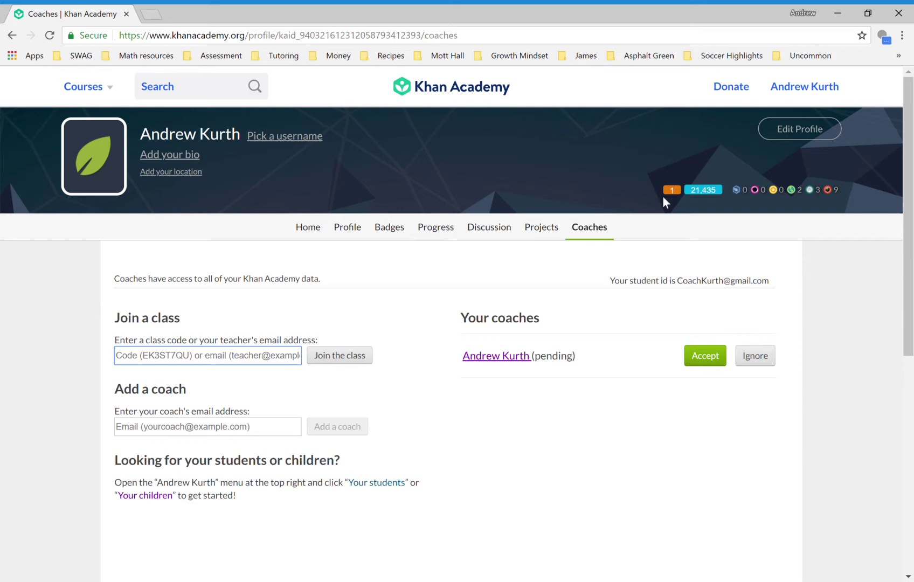
pyautogui.click(799, 89)
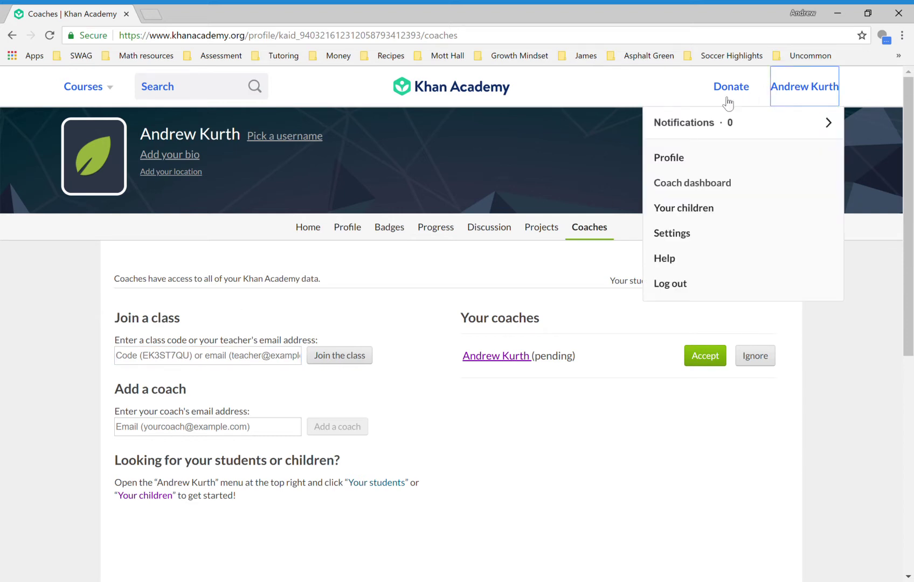
pyautogui.click(674, 179)
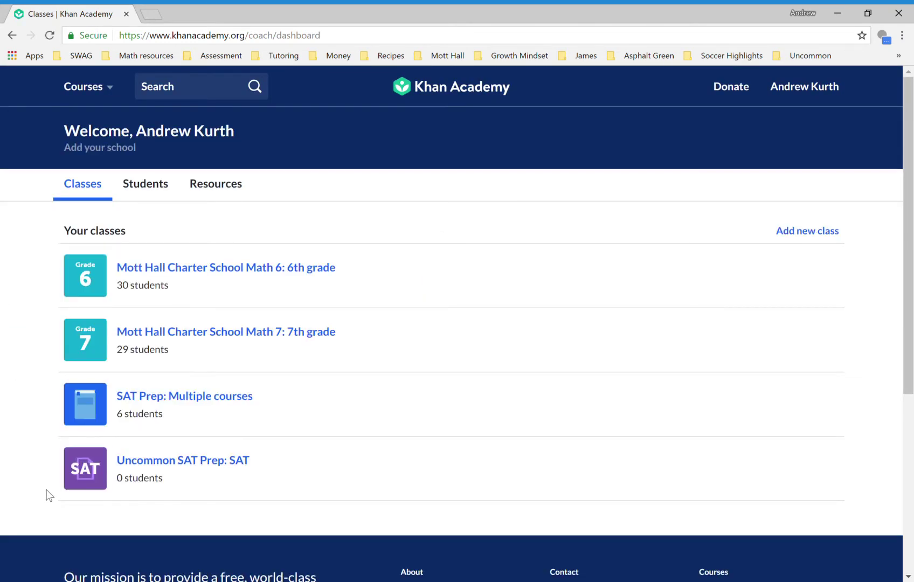
# - Open the Uncommon SAT Prep: SAT class from the class list
pyautogui.click(182, 462)
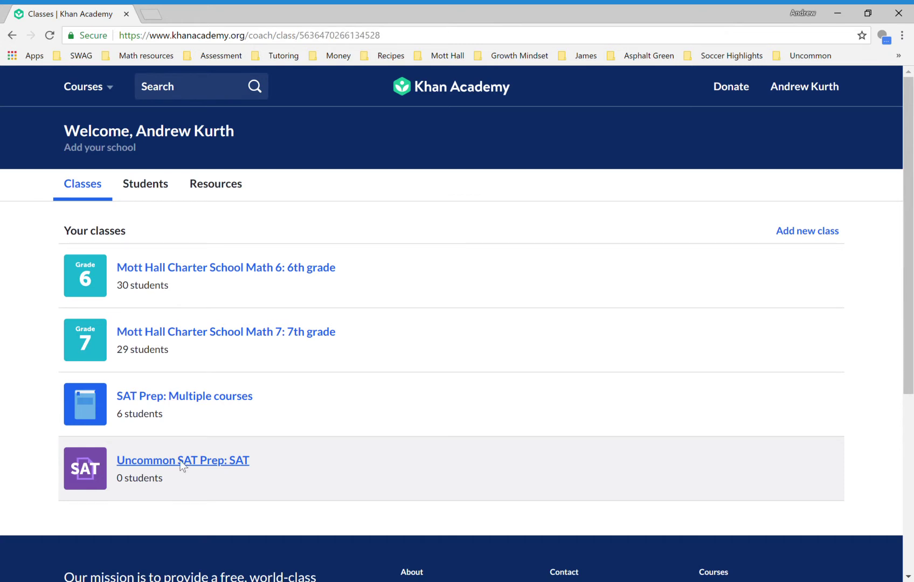